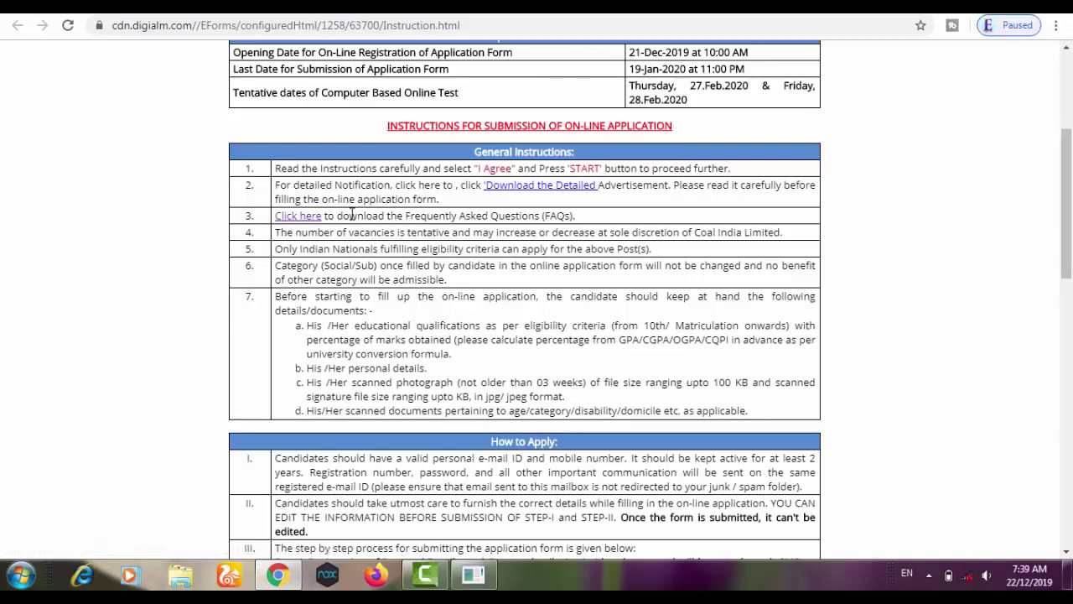
# Step: Scroll to the end of the instructions and tick 'I Agree' to accept the eligibility conditions
pyautogui.moveTo(1067, 230); pyautogui.dragTo(1071, 333)
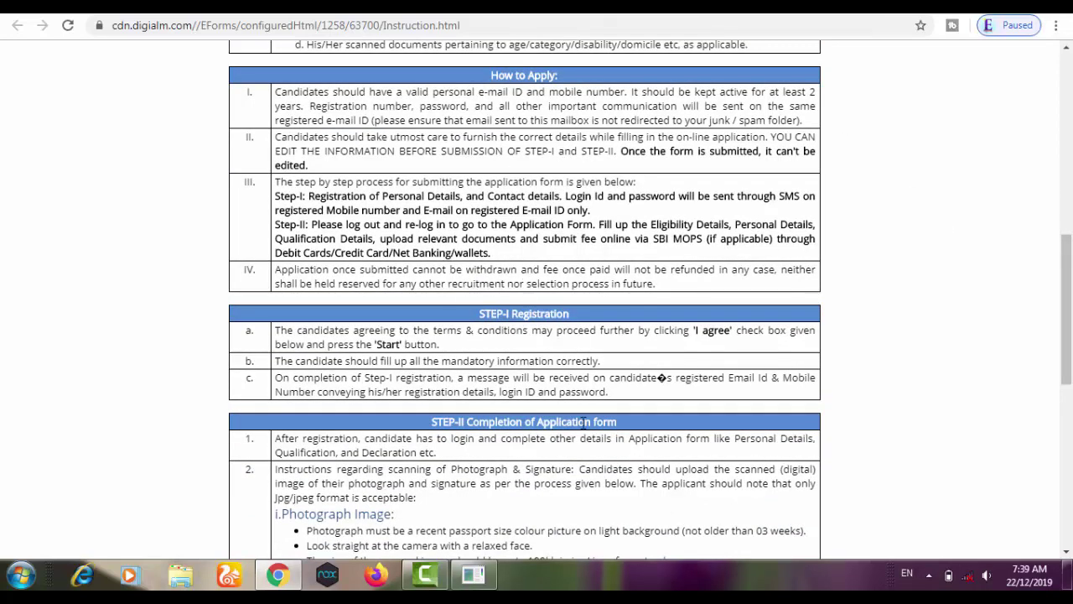
pyautogui.moveTo(1071, 356); pyautogui.dragTo(1071, 513)
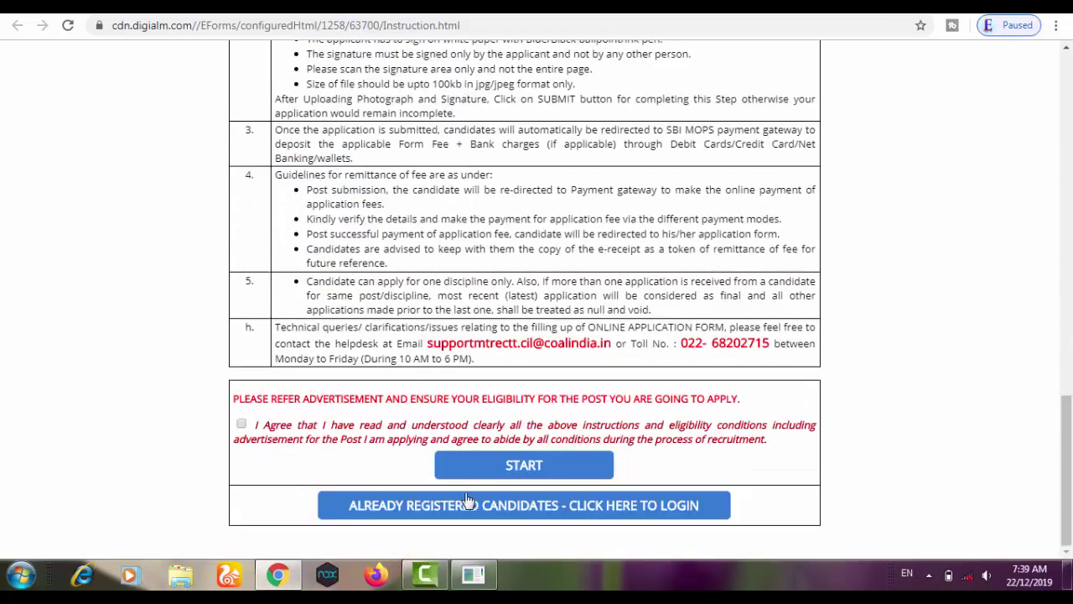
pyautogui.click(241, 425)
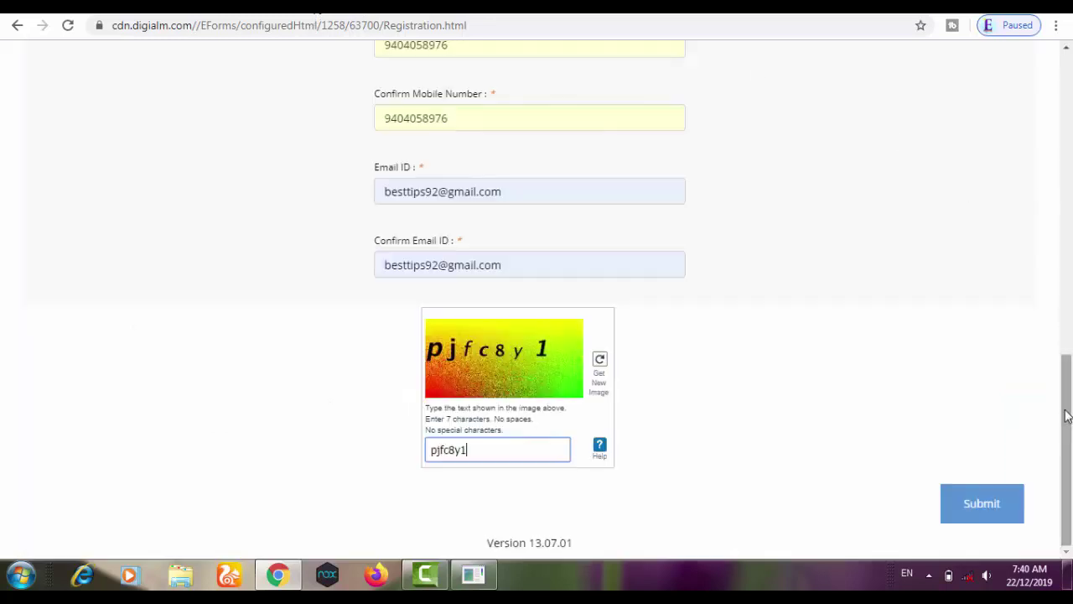
# Step: Scroll back up the sign-up form to review the entered details
pyautogui.moveTo(1069, 336); pyautogui.dragTo(1071, 232)
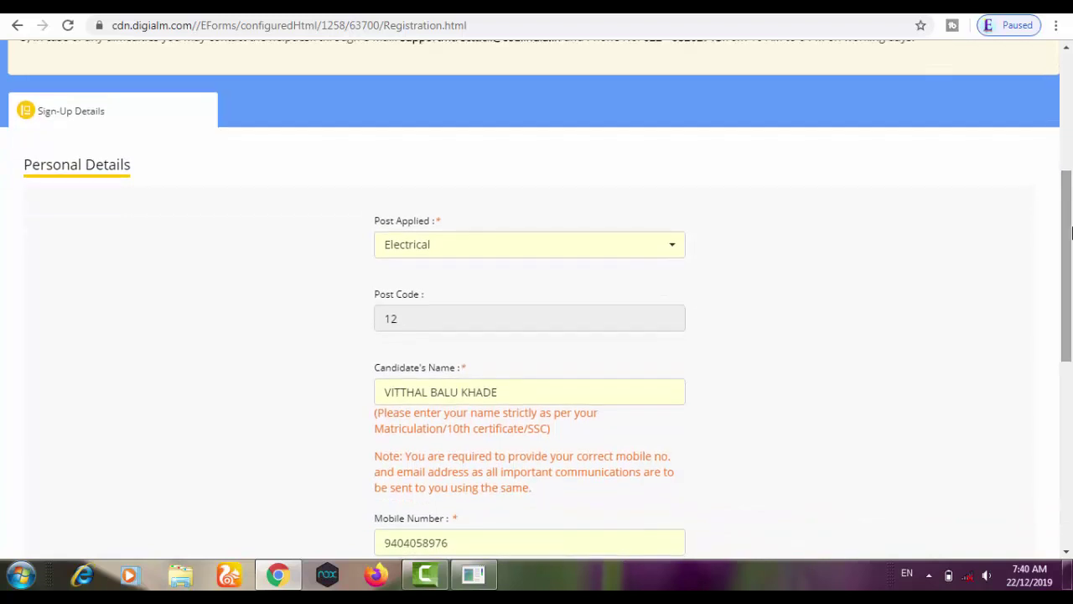
# Step: Confirm Electrical as the post applied and recheck the Confirm Mobile Number entry
pyautogui.click(668, 246)
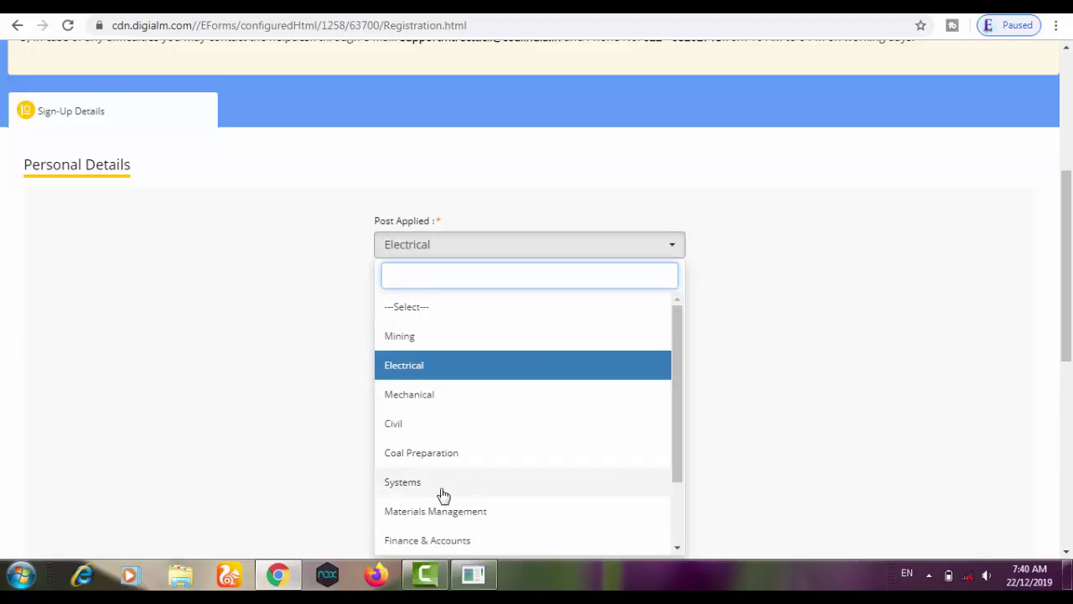
pyautogui.click(463, 373)
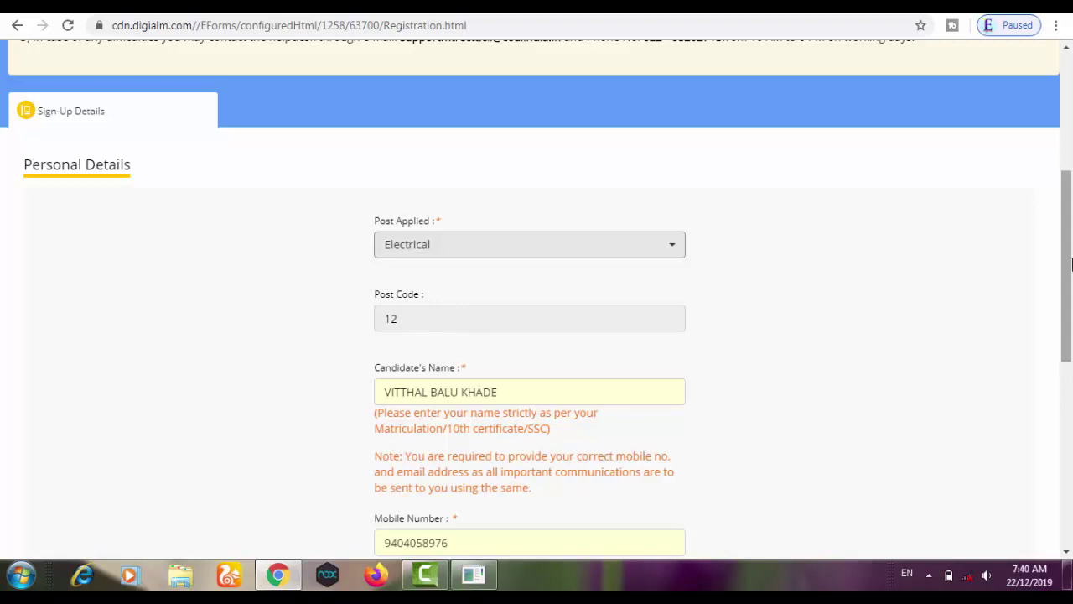
pyautogui.moveTo(1071, 271); pyautogui.dragTo(1071, 330)
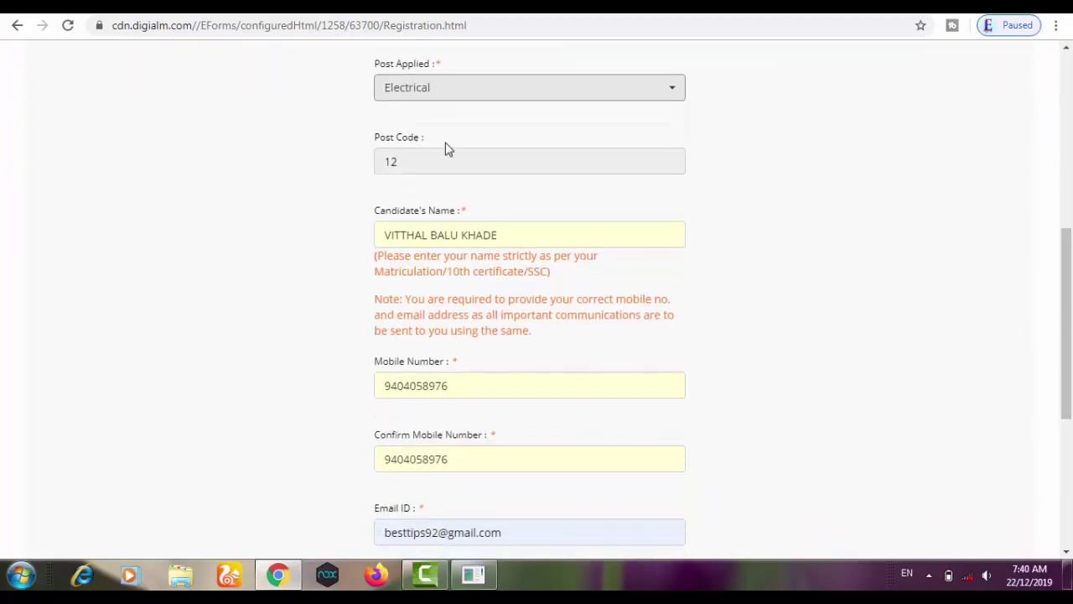
pyautogui.scroll(-3, 536, 268)
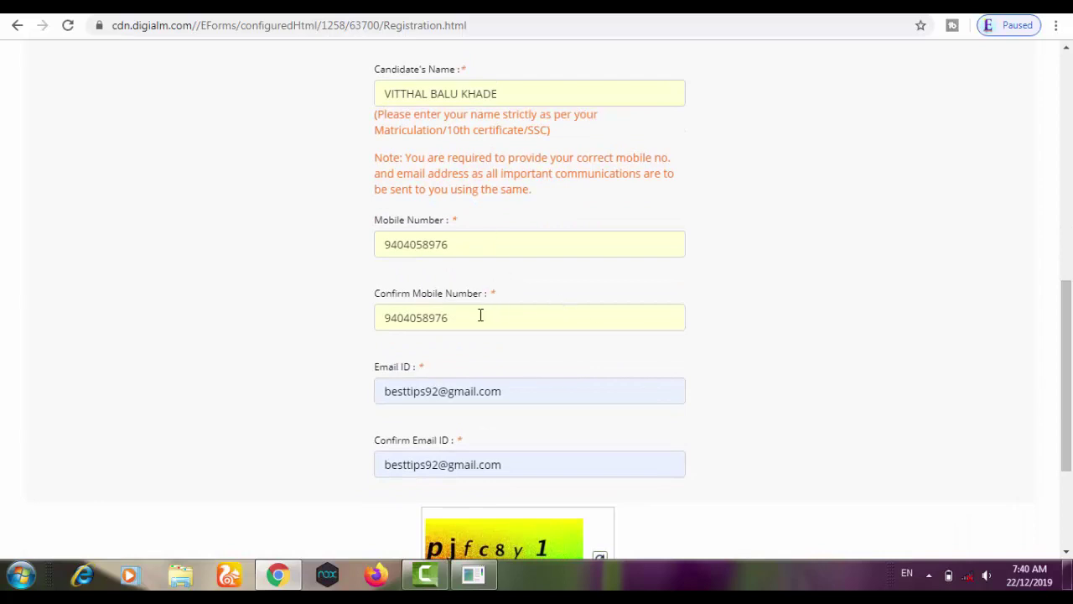
pyautogui.click(546, 317)
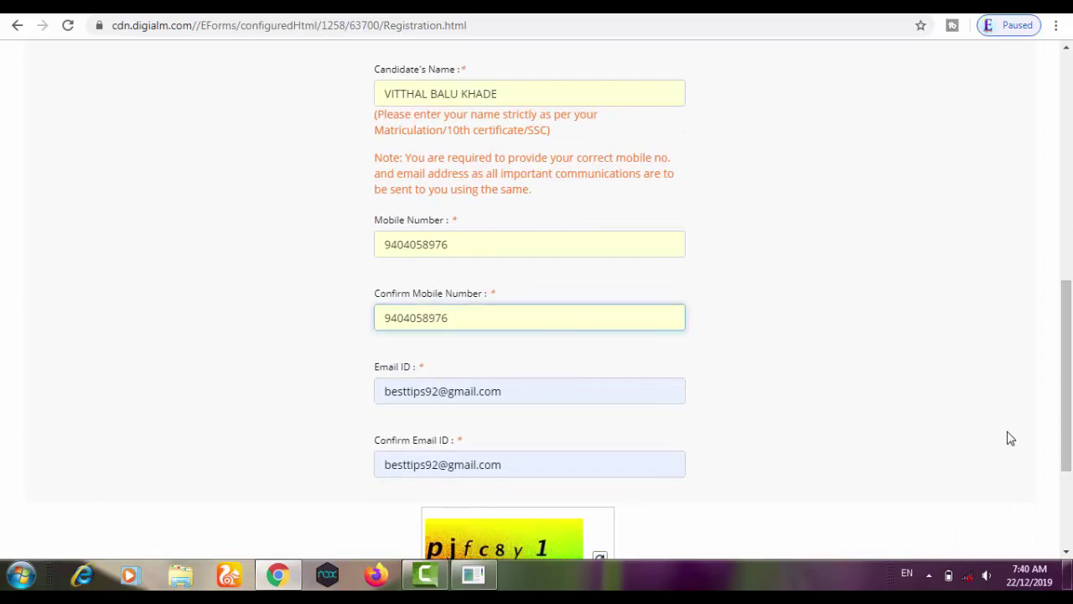
# Step: Submit the completed sign-up form and switch to the Gmail inbox
pyautogui.moveTo(1070, 438); pyautogui.dragTo(1070, 472)
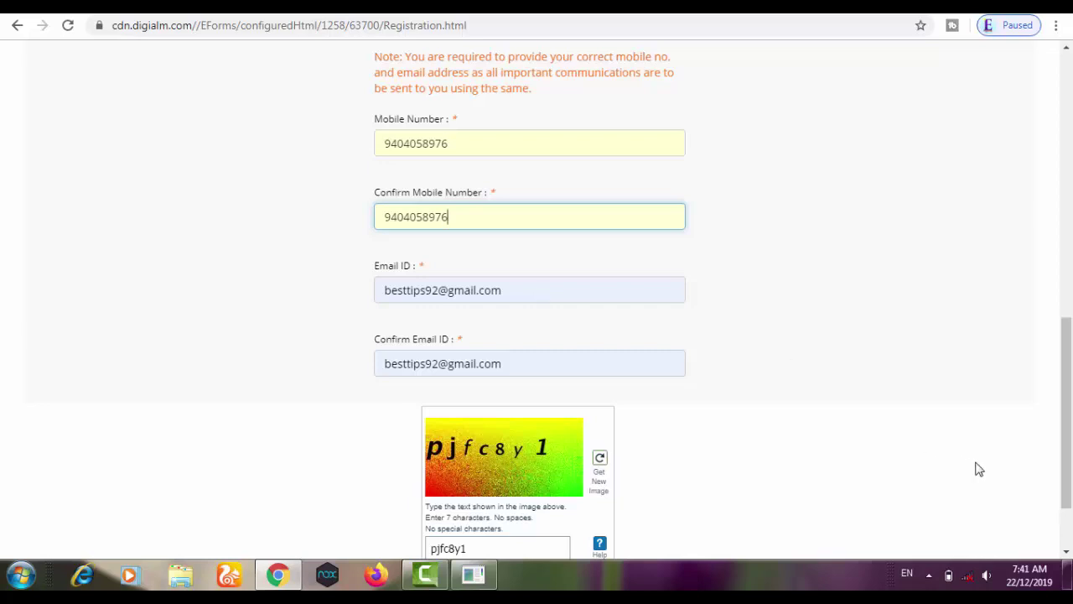
pyautogui.moveTo(1071, 419); pyautogui.dragTo(1072, 455)
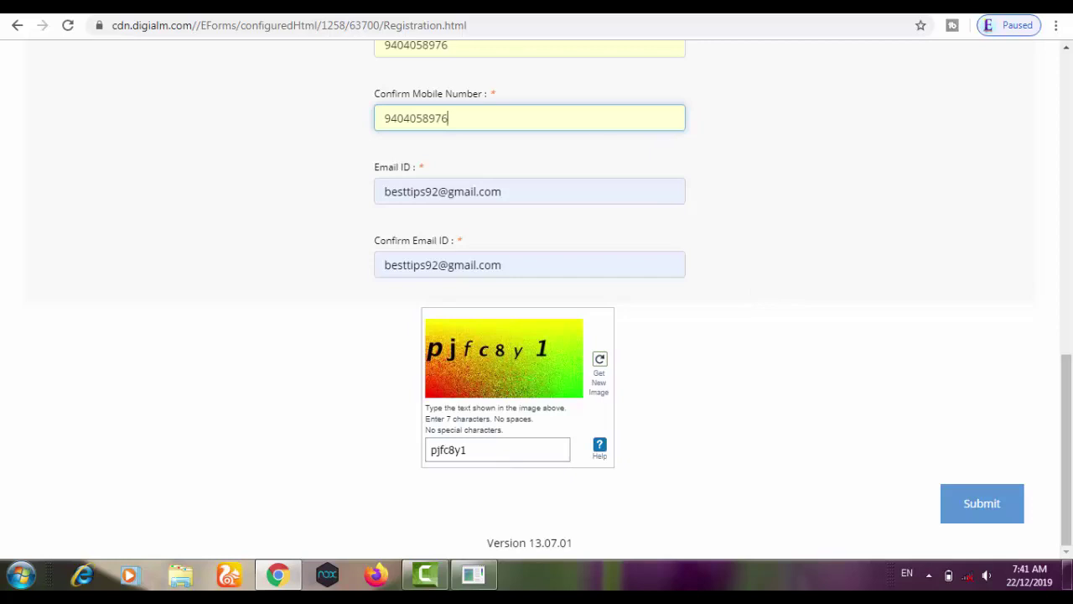
pyautogui.press('Return')
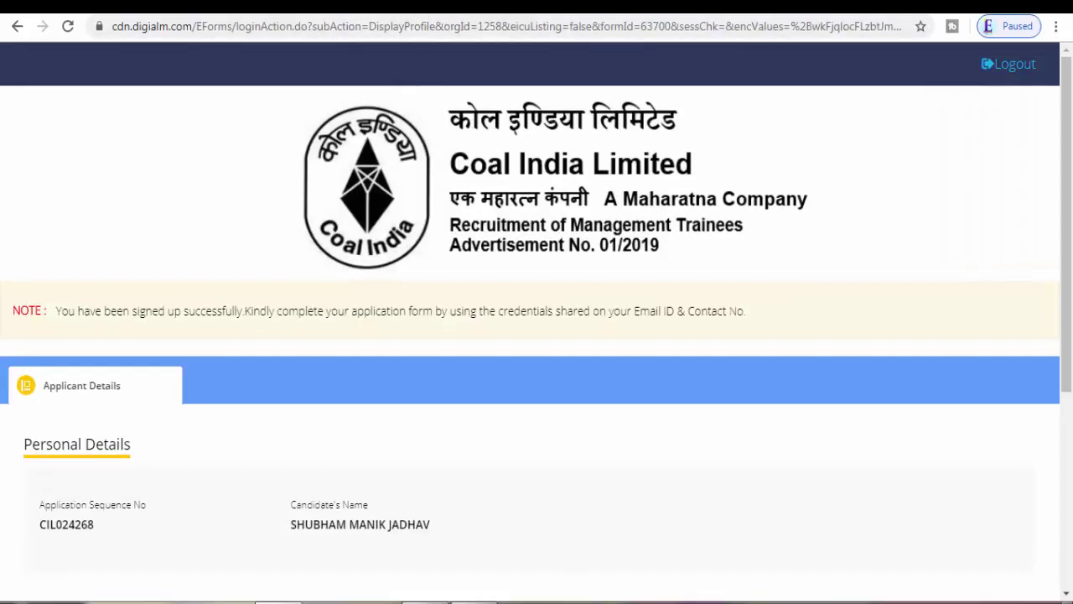
pyautogui.hotkey('ctrl', 'Tab')
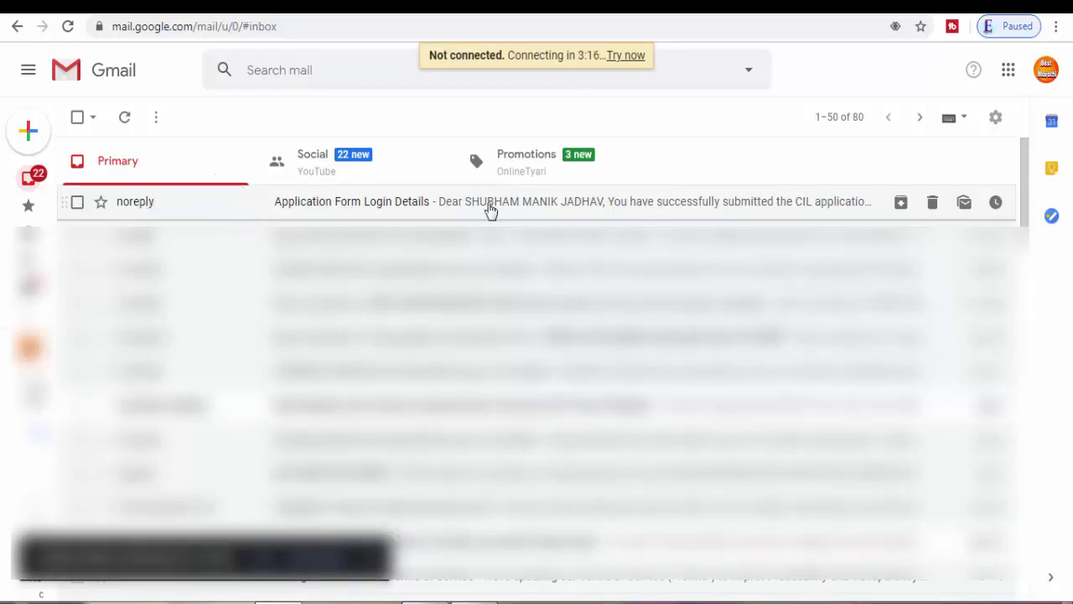
# Step: Return from Gmail to the Coal India portal's instructions page
pyautogui.click(498, 10)
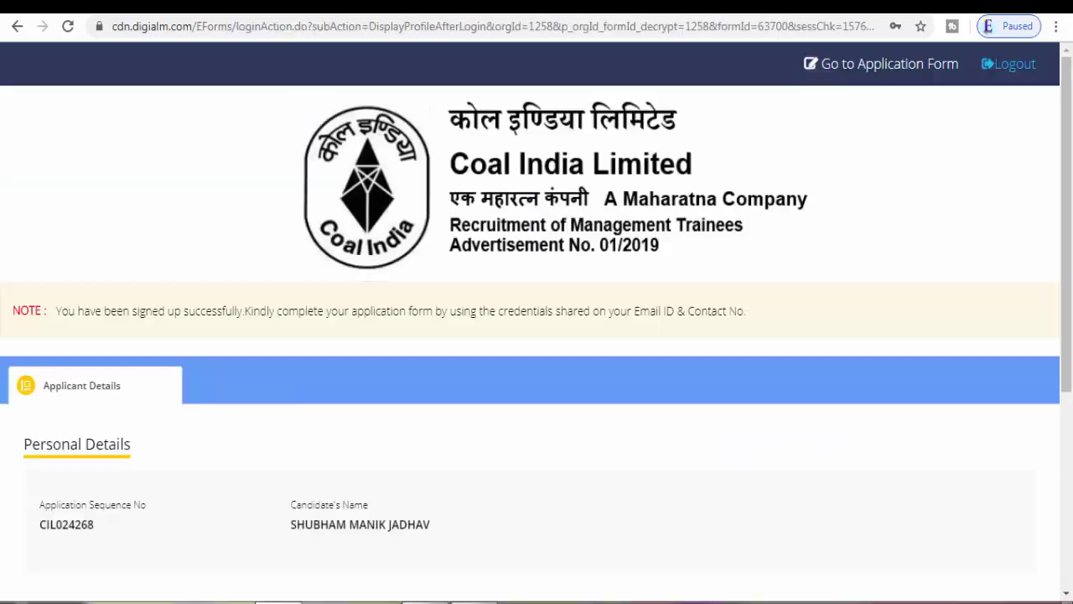
# Step: Open the full application form at the Eligibility Details tab for the Electrical post
pyautogui.moveTo(1070, 274); pyautogui.dragTo(1072, 180)
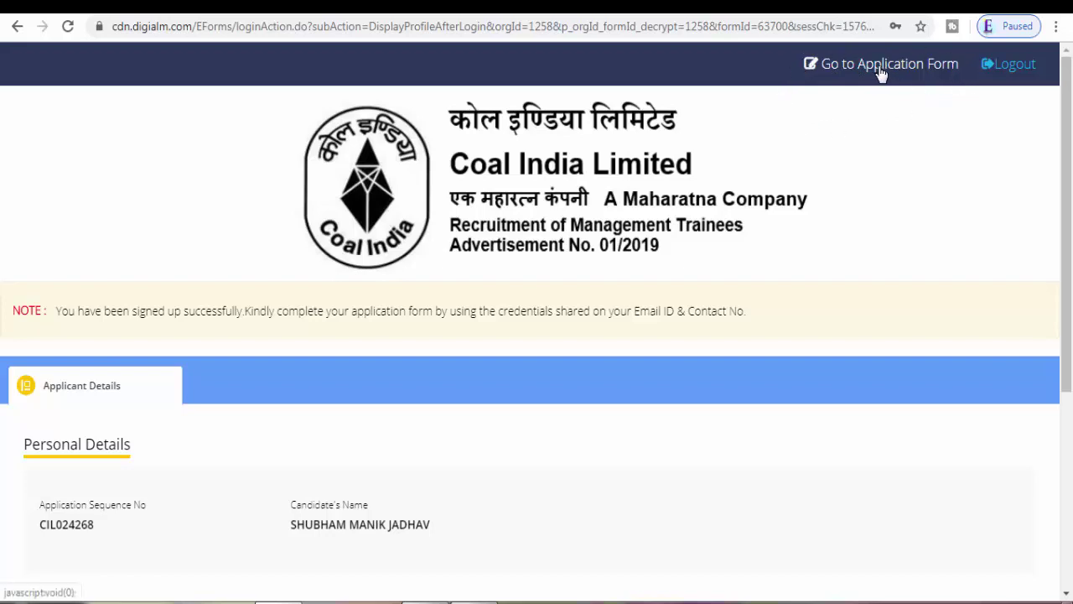
pyautogui.click(835, 69)
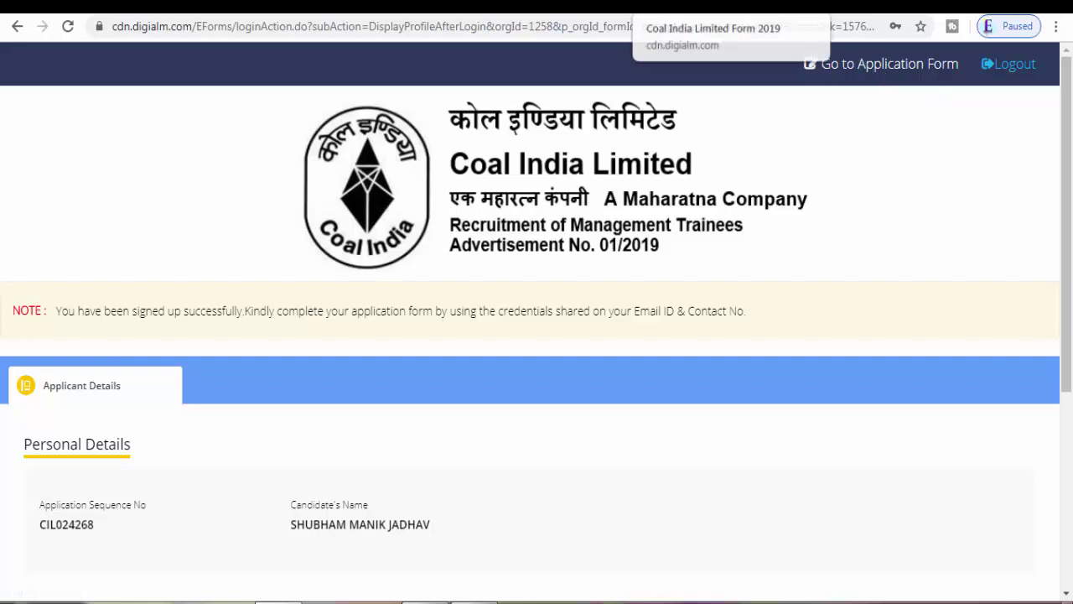
pyautogui.moveTo(1067, 495); pyautogui.dragTo(1071, 193)
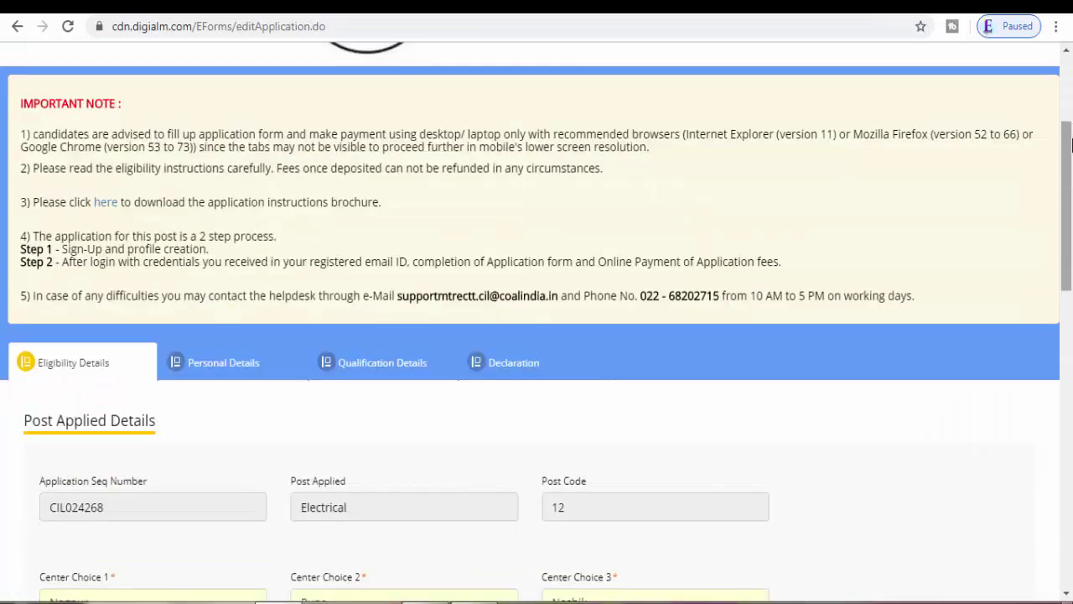
# Step: Set centre choices to Nagpur, Pune and Nashik, then review the Category list
pyautogui.moveTo(1071, 172); pyautogui.dragTo(1071, 251)
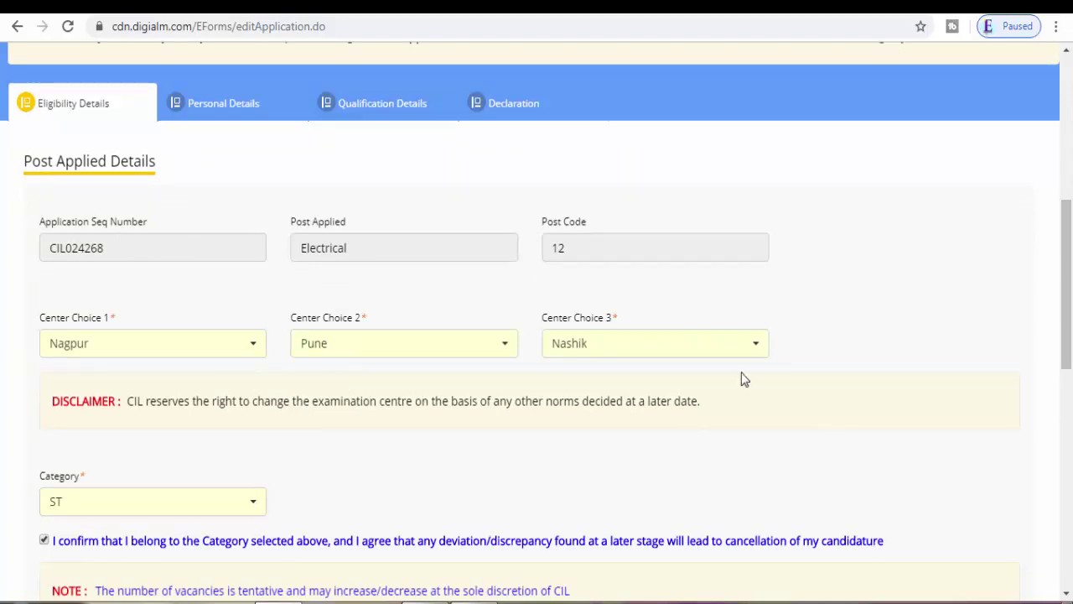
pyautogui.click(248, 342)
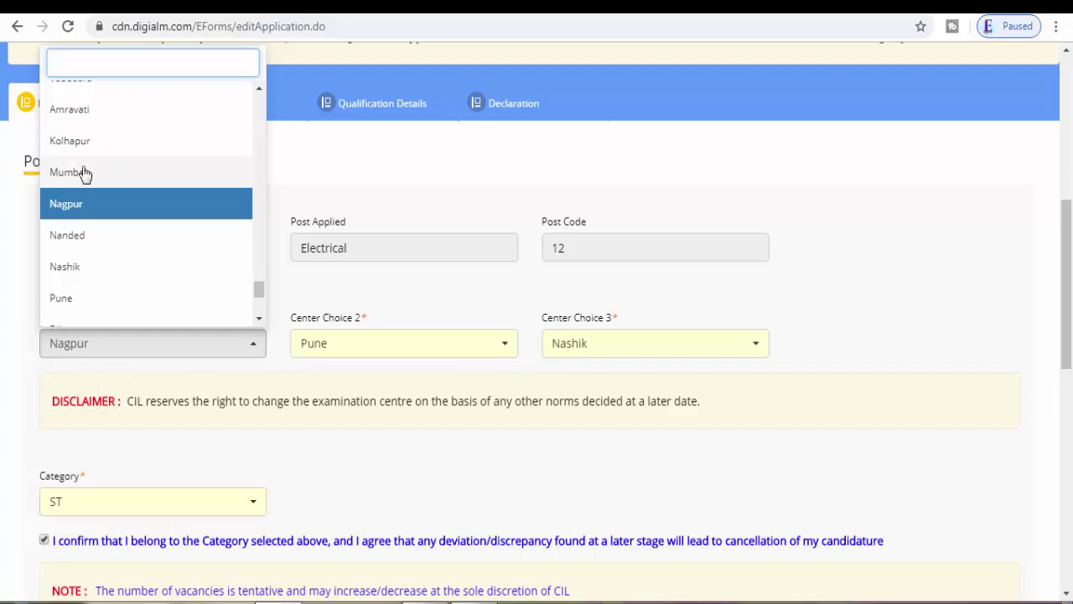
pyautogui.click(99, 210)
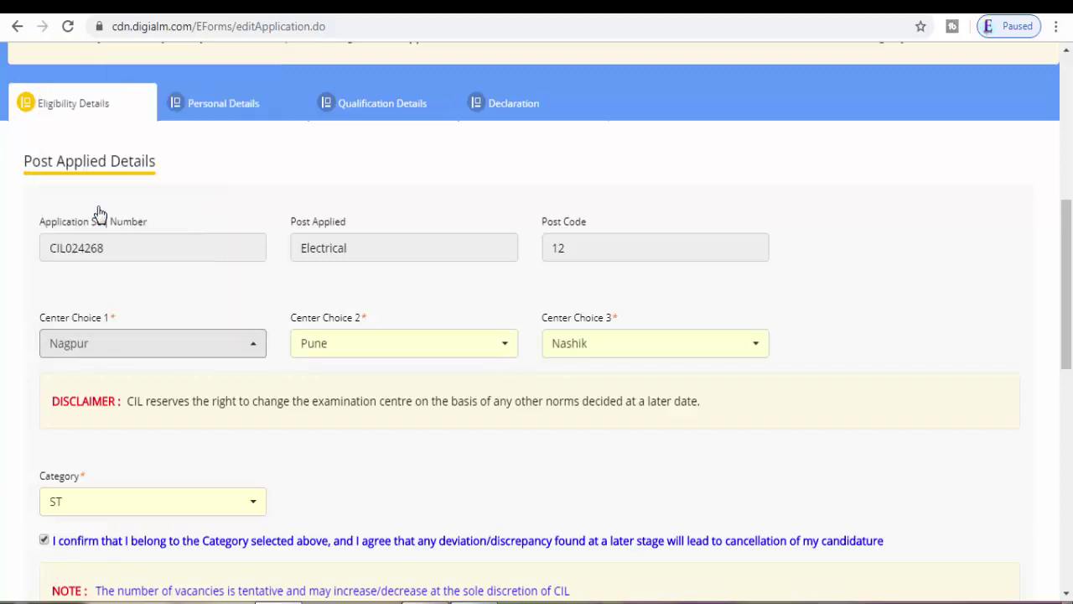
pyautogui.click(361, 350)
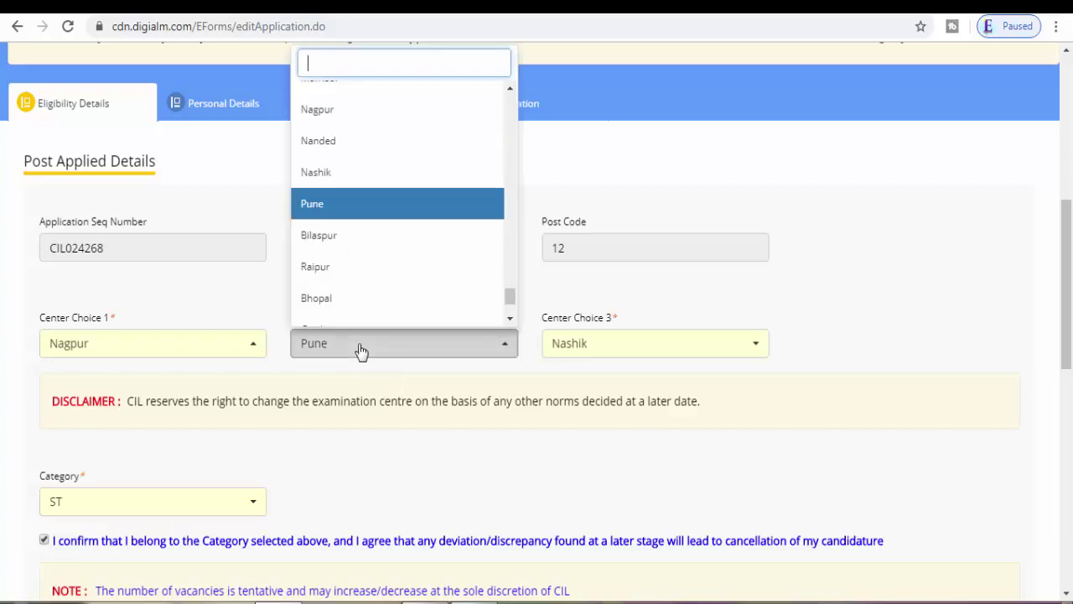
pyautogui.click(361, 351)
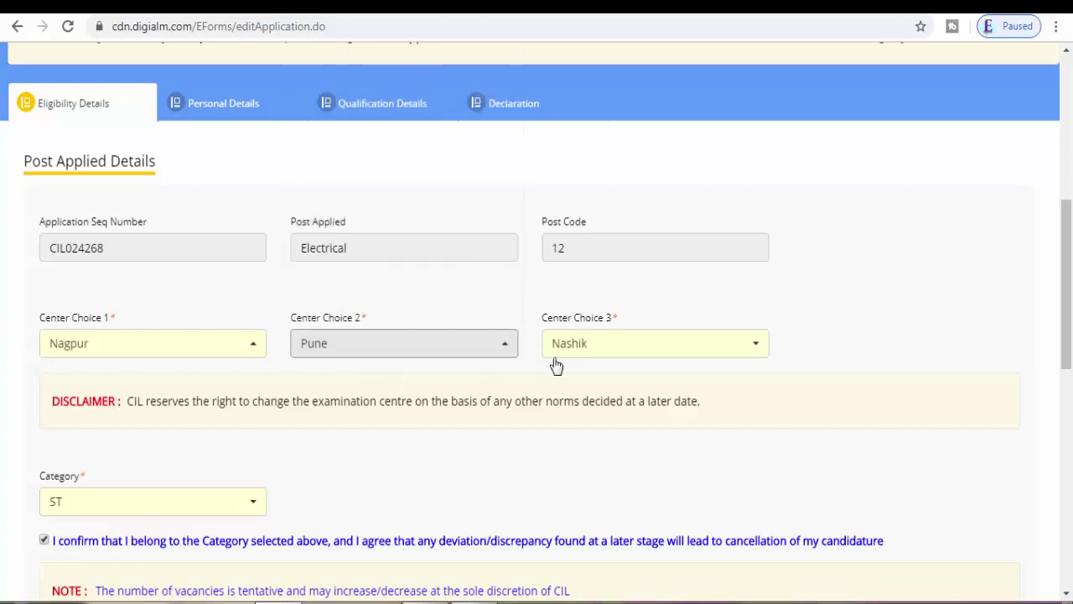
pyautogui.click(729, 356)
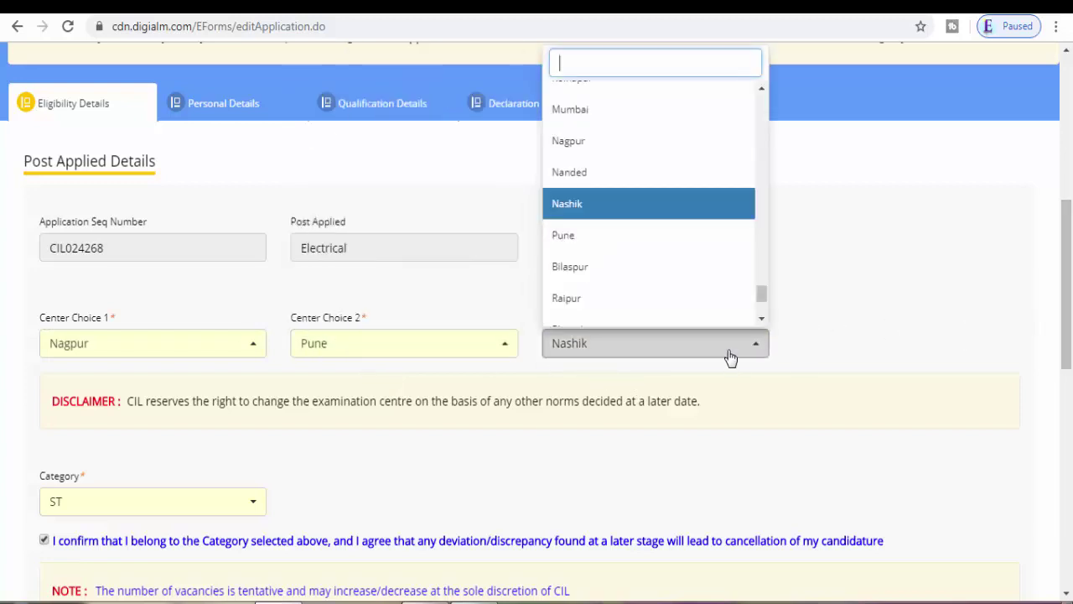
pyautogui.click(729, 356)
pyautogui.moveTo(1072, 313); pyautogui.dragTo(1072, 393)
pyautogui.click(185, 249)
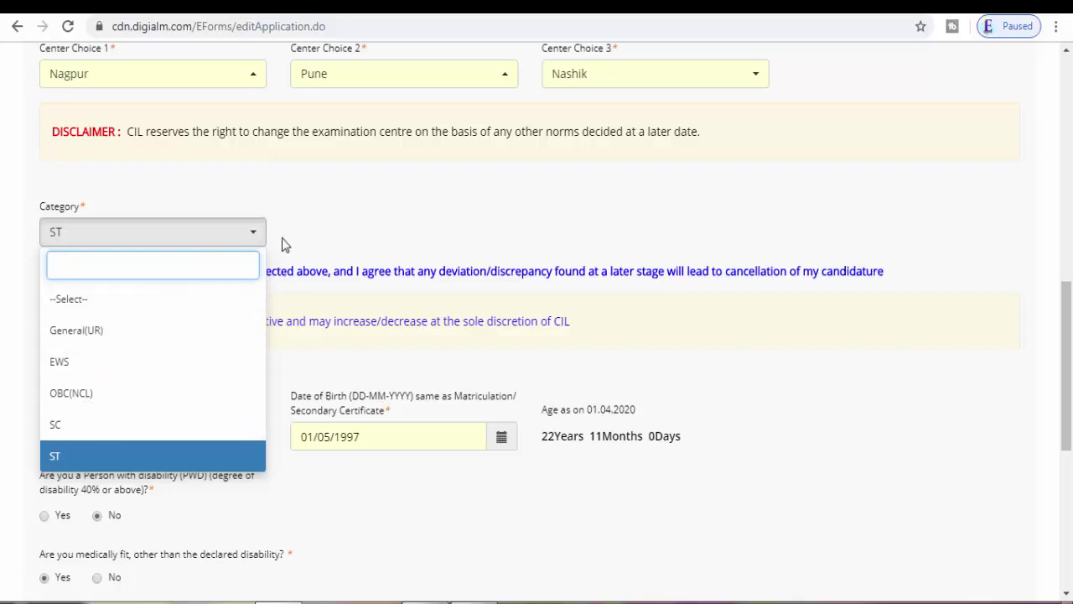
pyautogui.click(342, 217)
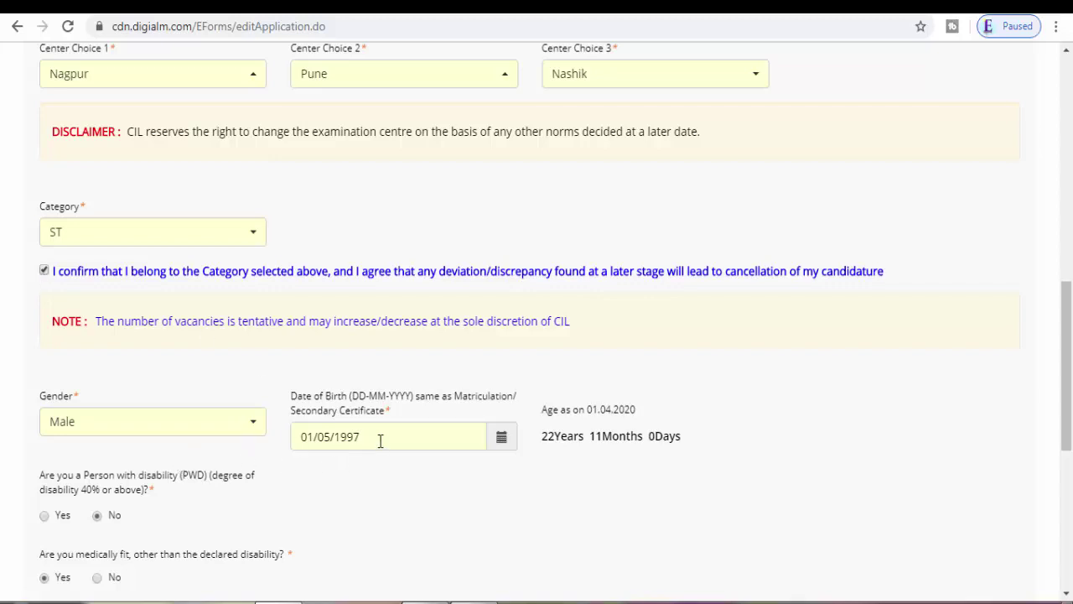
pyautogui.click(501, 440)
pyautogui.click(503, 441)
pyautogui.click(503, 442)
# Step: Scroll down the form and answer No to the Ex-Service man question
pyautogui.scroll(-4, 1069, 352)
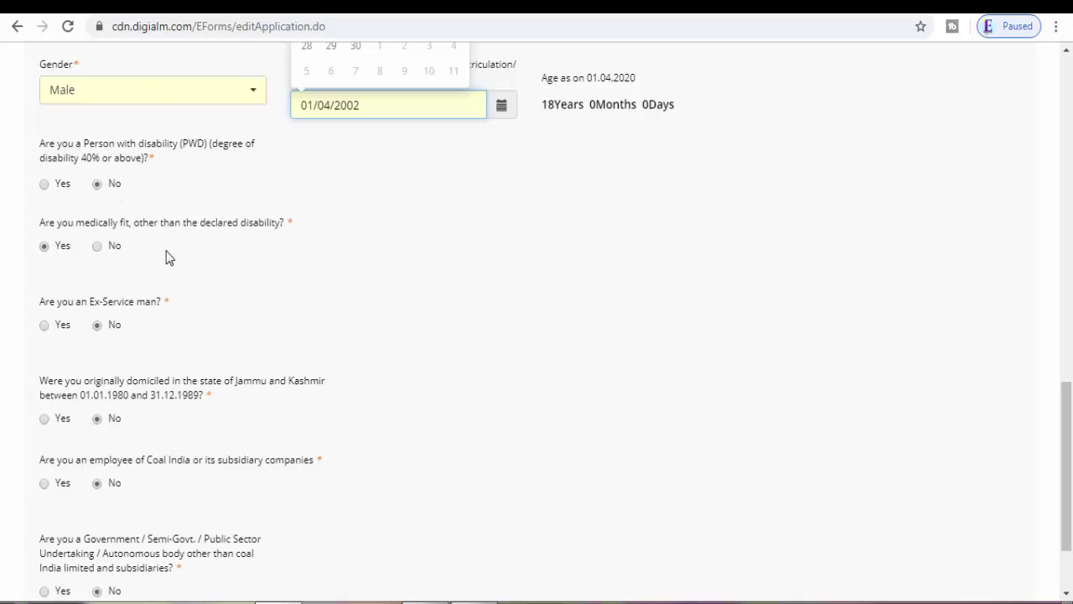
pyautogui.scroll(-2, 166, 258)
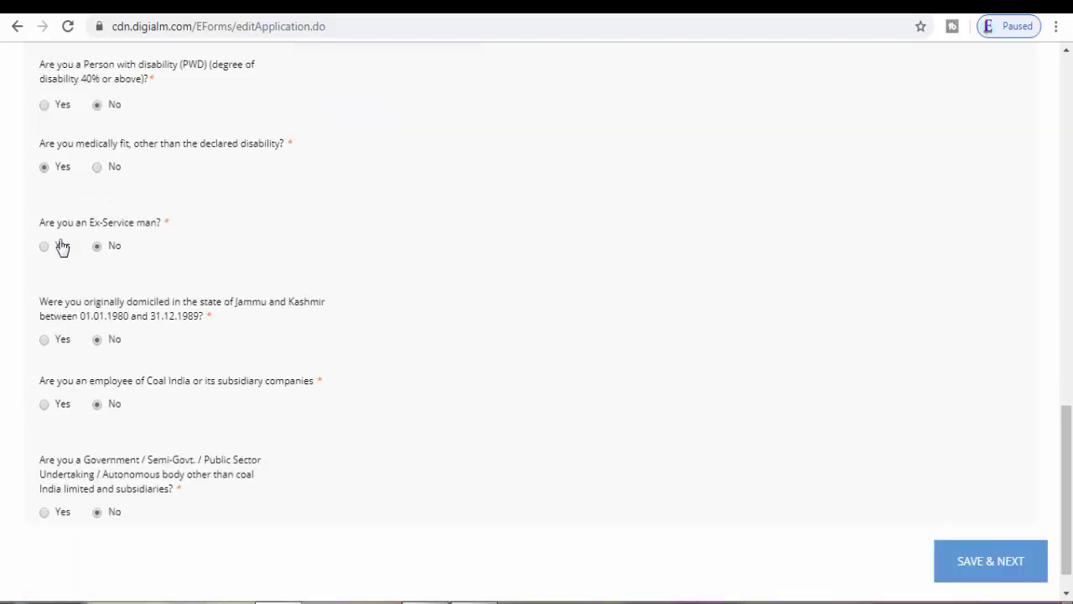
pyautogui.click(97, 245)
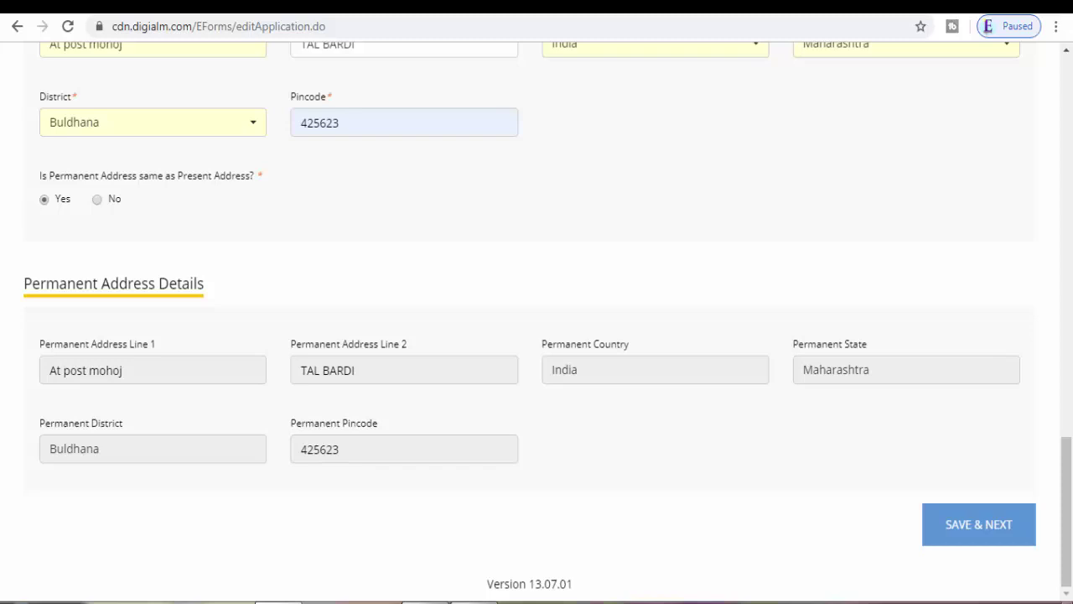
# Step: Scroll back up to the top of the Personal Details tab
pyautogui.scroll(15, 184, 277)
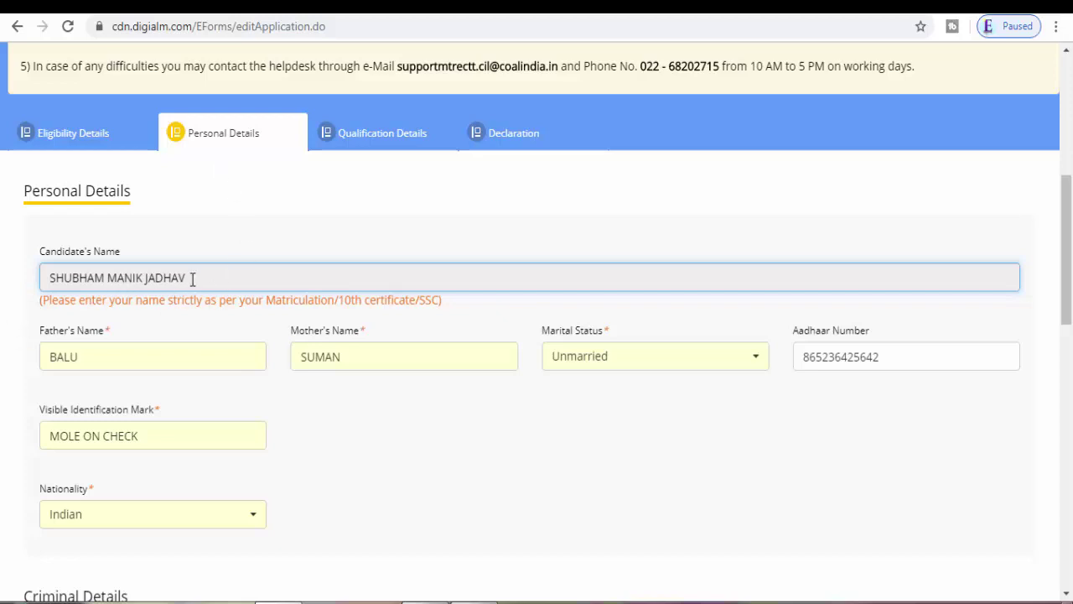
pyautogui.click(105, 359)
pyautogui.click(397, 352)
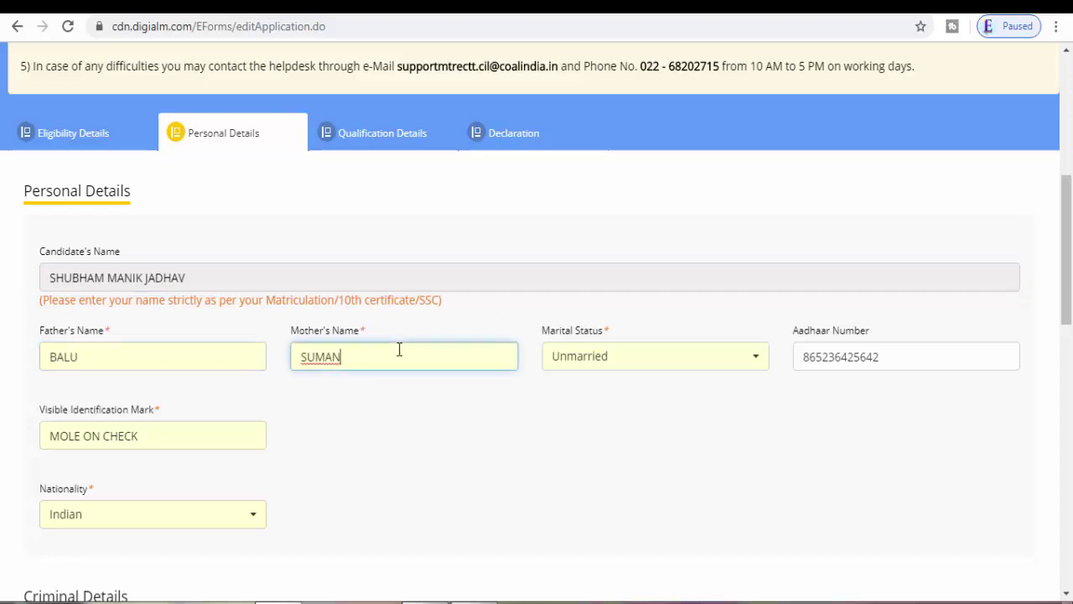
pyautogui.click(606, 362)
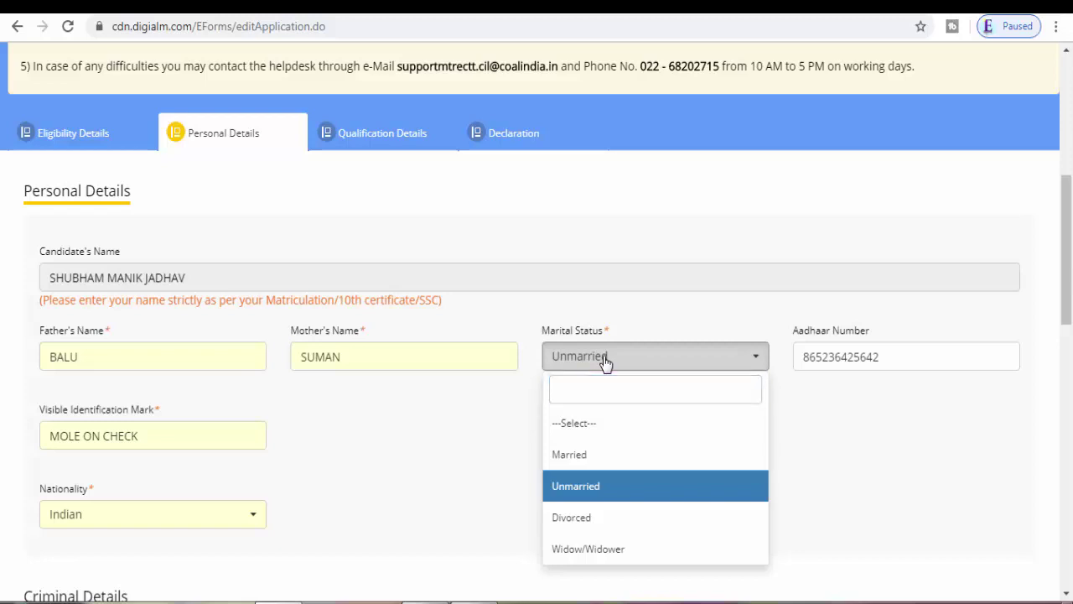
pyautogui.click(605, 362)
pyautogui.click(884, 359)
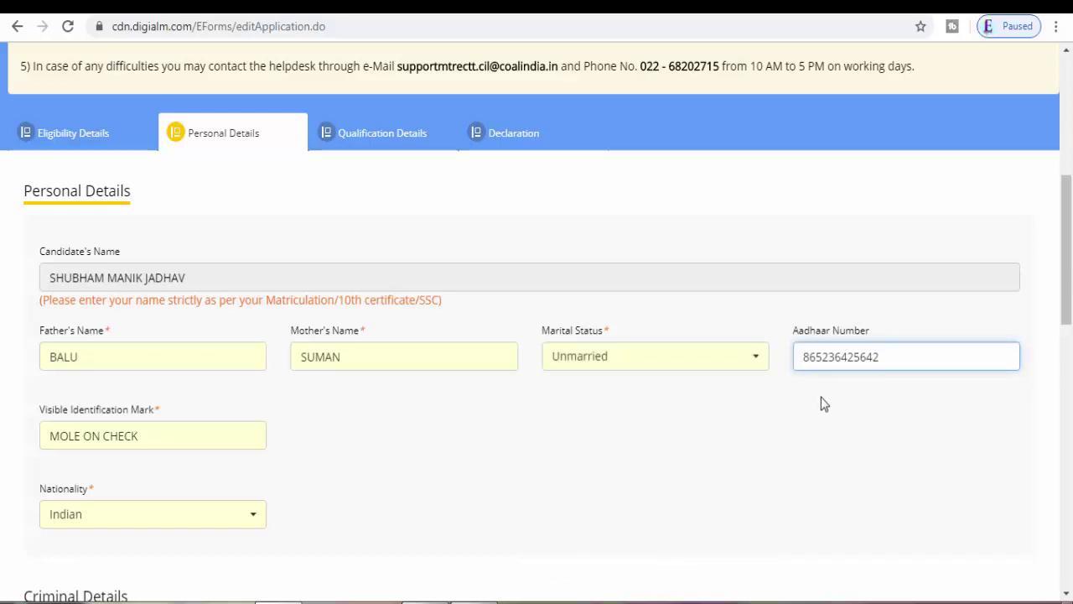
pyautogui.click(171, 439)
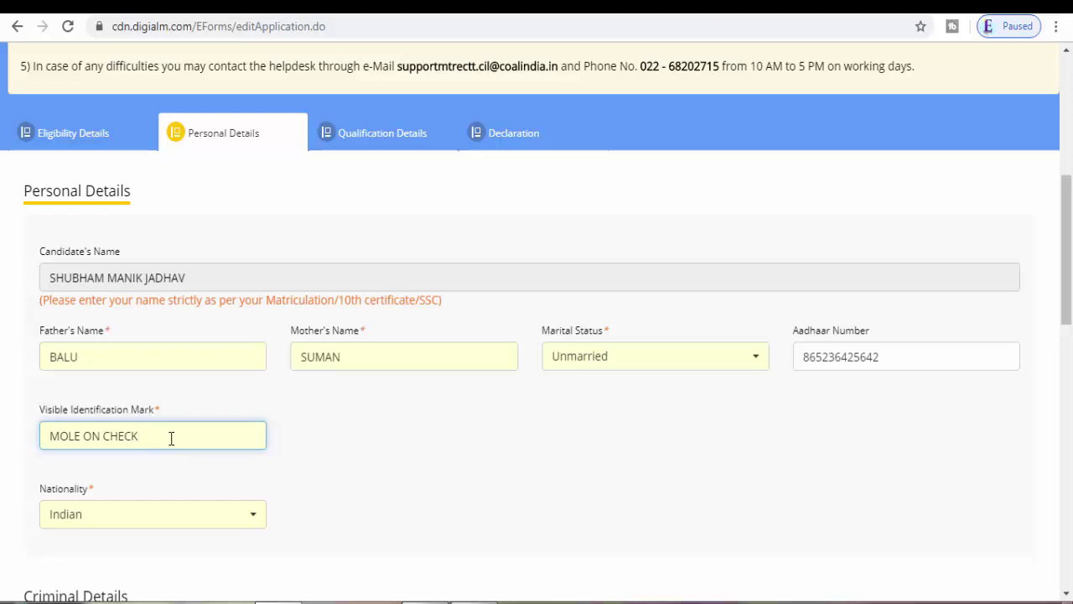
pyautogui.click(255, 526)
pyautogui.click(255, 526)
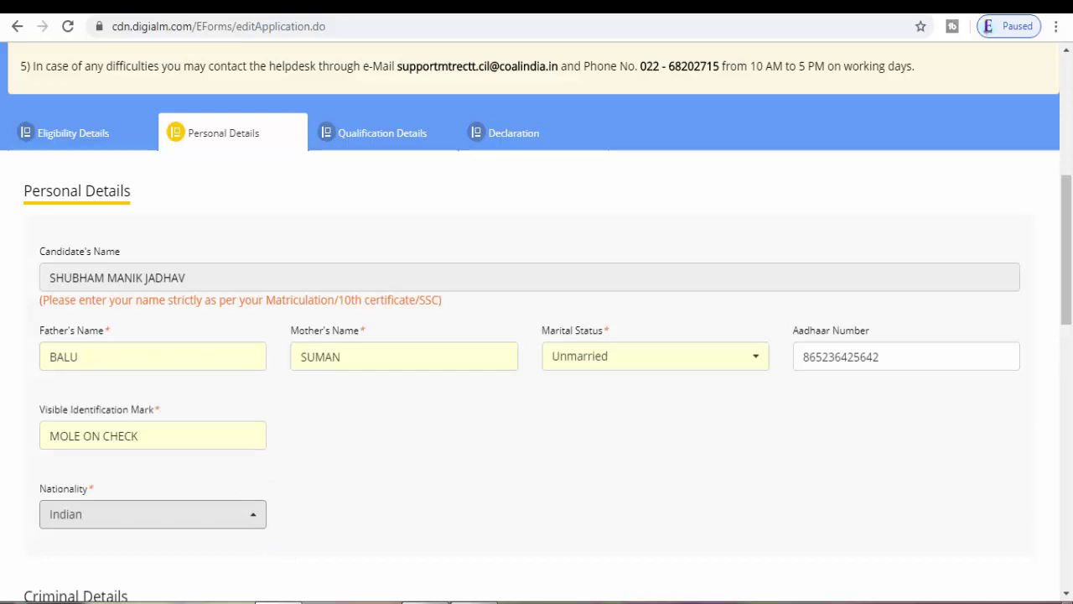
pyautogui.moveTo(1069, 289); pyautogui.dragTo(1069, 423)
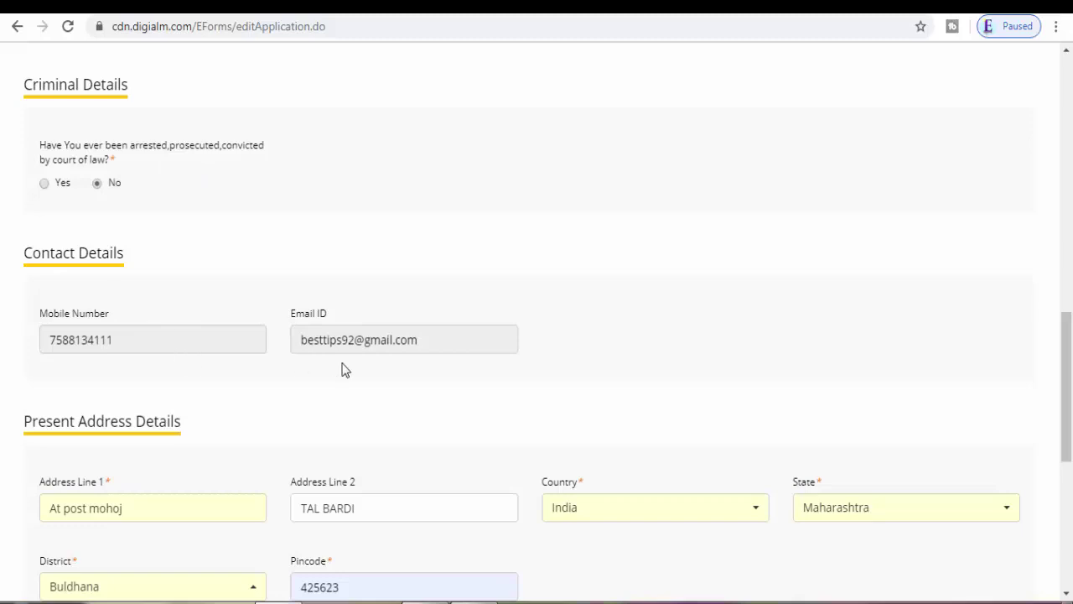
# Step: Scroll to the Qualification Details form showing the 10th and 12th records
pyautogui.moveTo(1069, 363); pyautogui.dragTo(1069, 445)
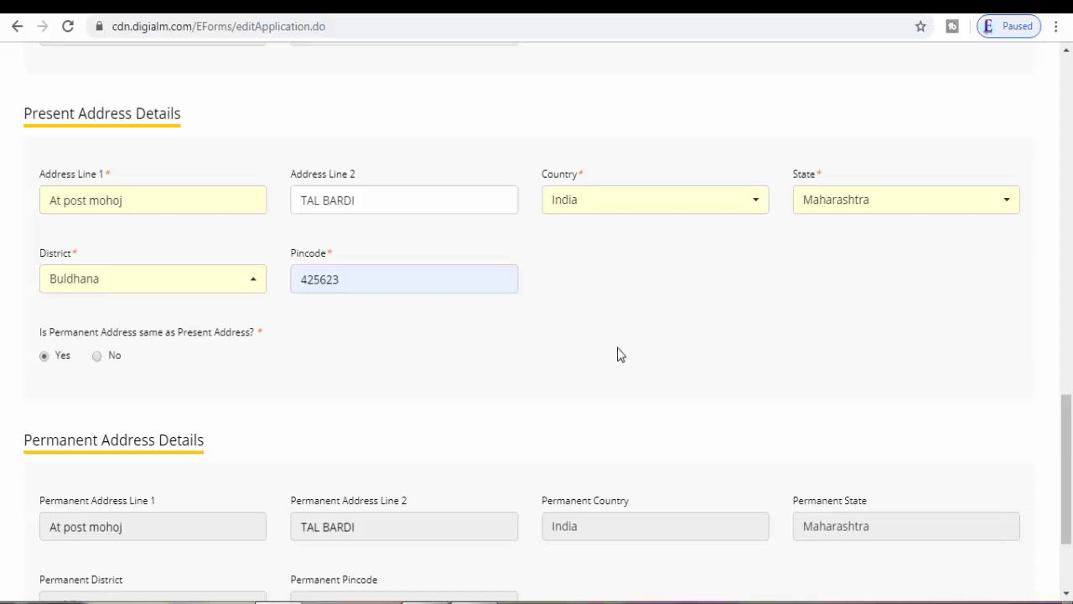
pyautogui.scroll(-3, 1066, 470)
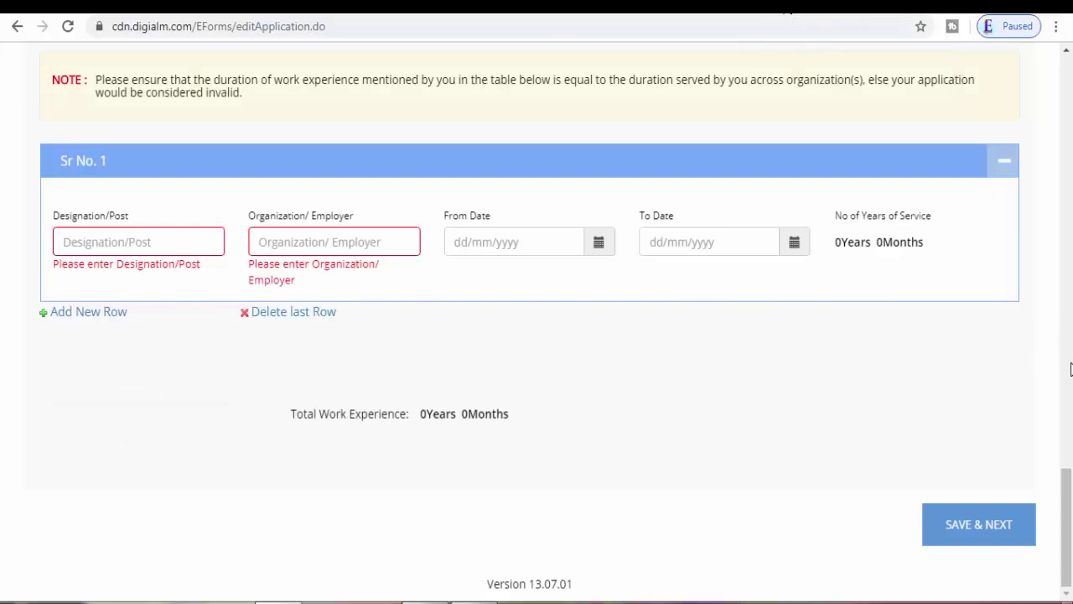
pyautogui.moveTo(1063, 507); pyautogui.dragTo(1070, 64)
pyautogui.moveTo(1067, 101); pyautogui.dragTo(1070, 197)
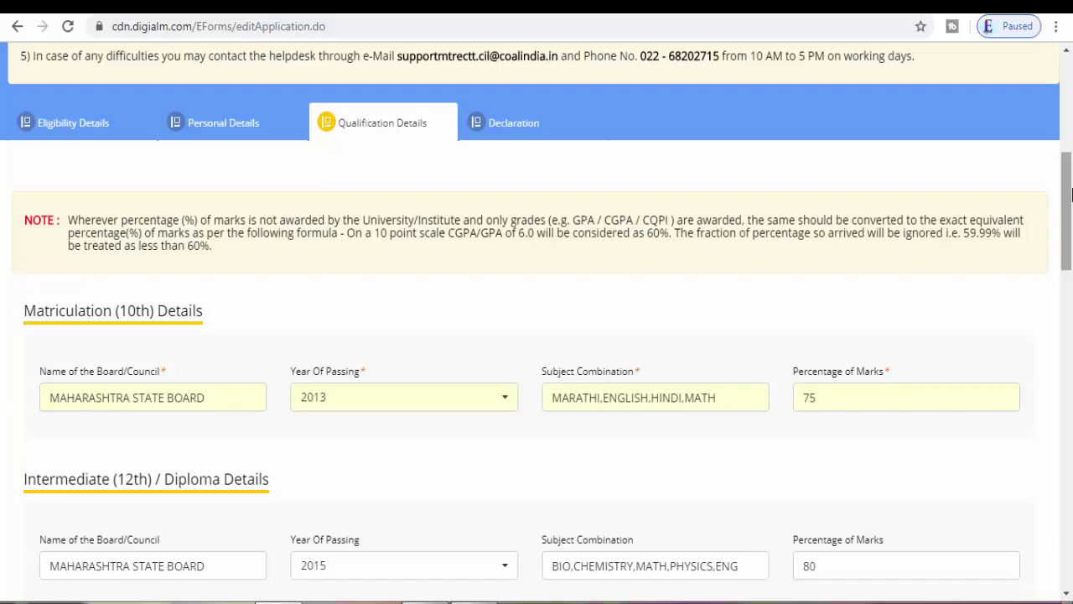
# Step: Record the graduate degree as a Passed B.E in Electrical Engineering
pyautogui.moveTo(1072, 194); pyautogui.dragTo(1072, 241)
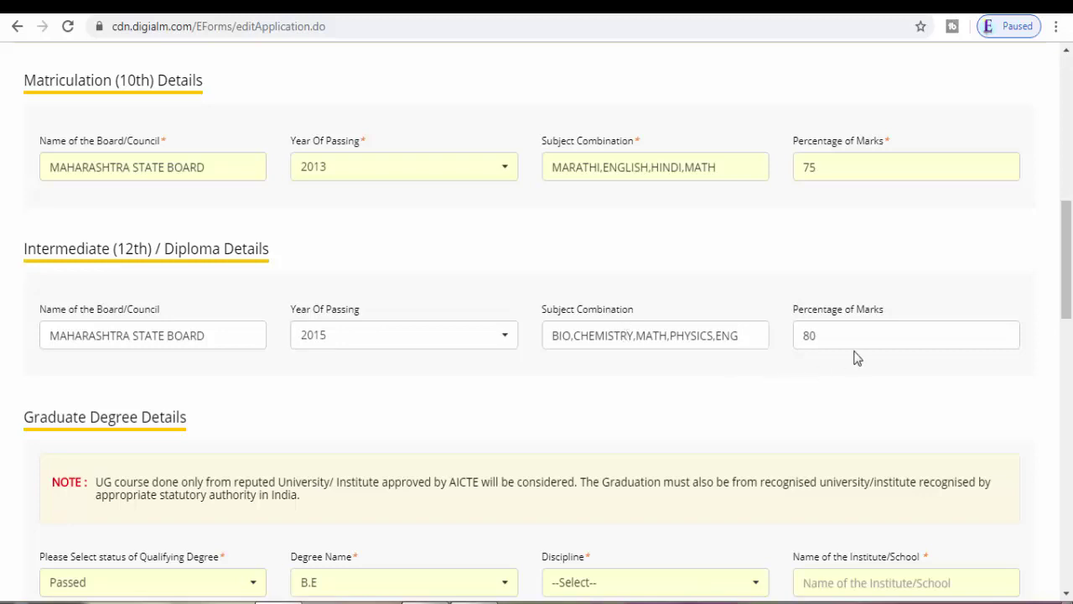
pyautogui.moveTo(1070, 283); pyautogui.dragTo(1069, 334)
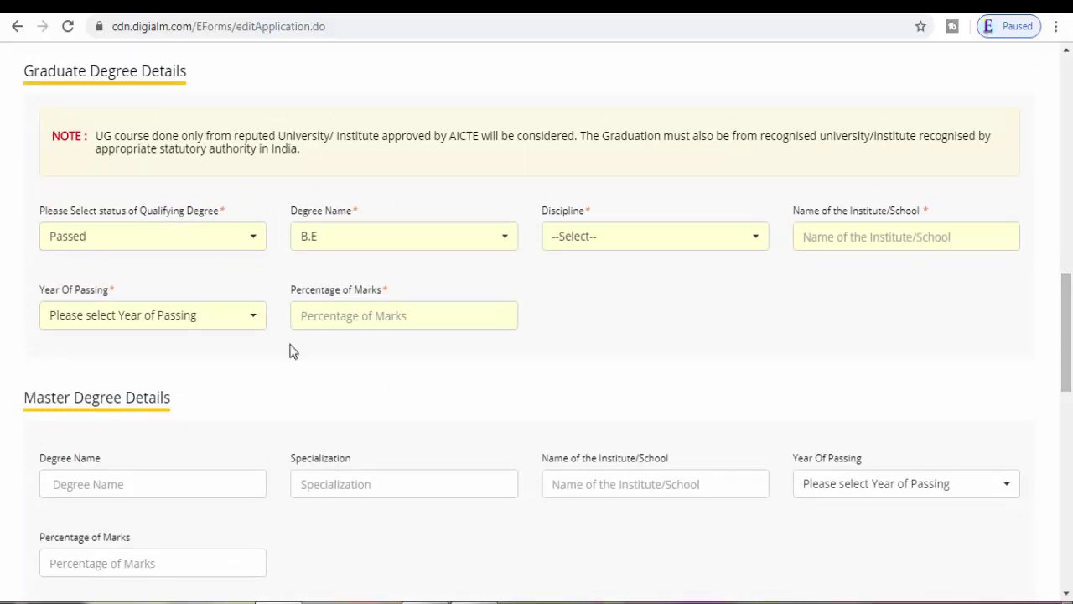
pyautogui.click(206, 247)
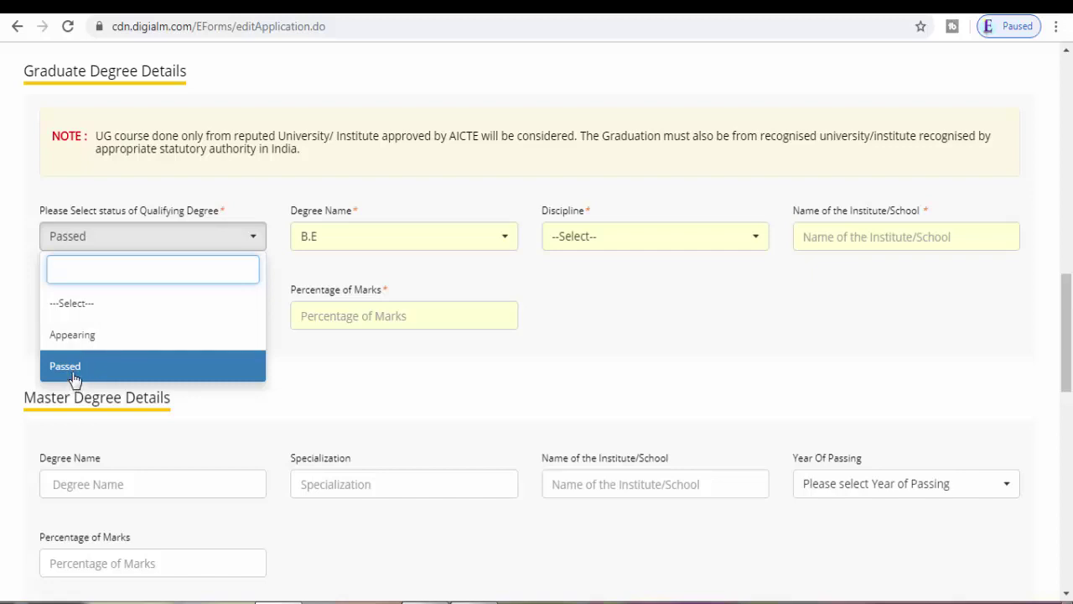
pyautogui.click(73, 377)
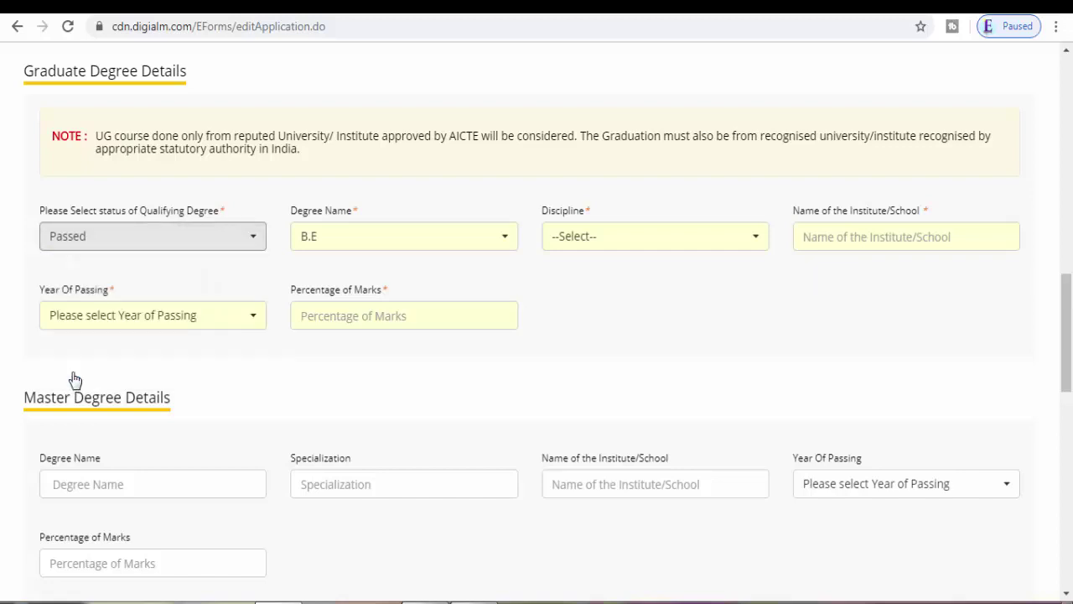
pyautogui.click(377, 240)
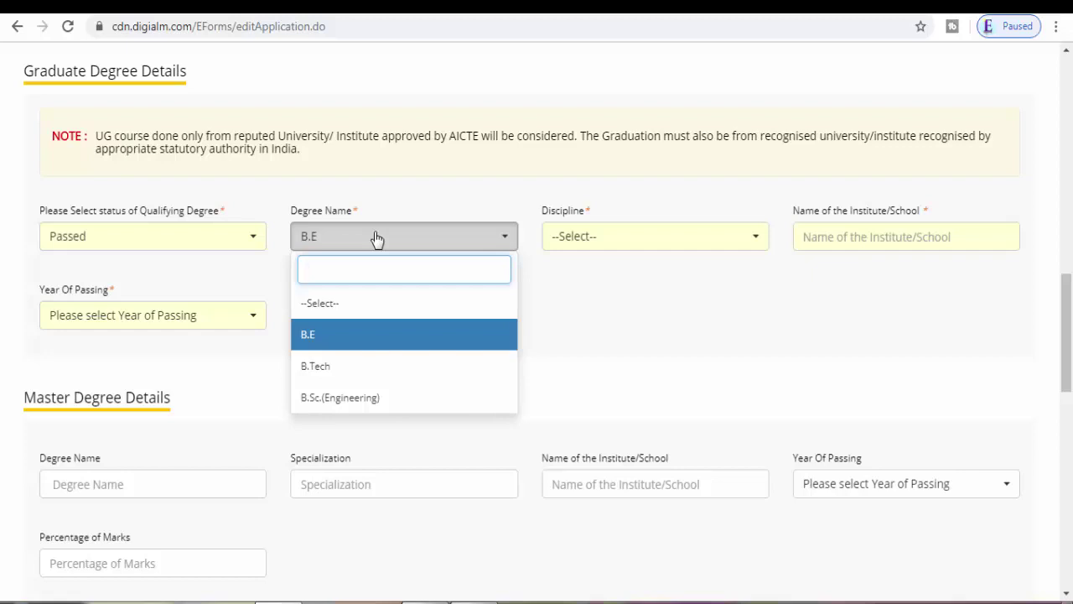
pyautogui.click(378, 240)
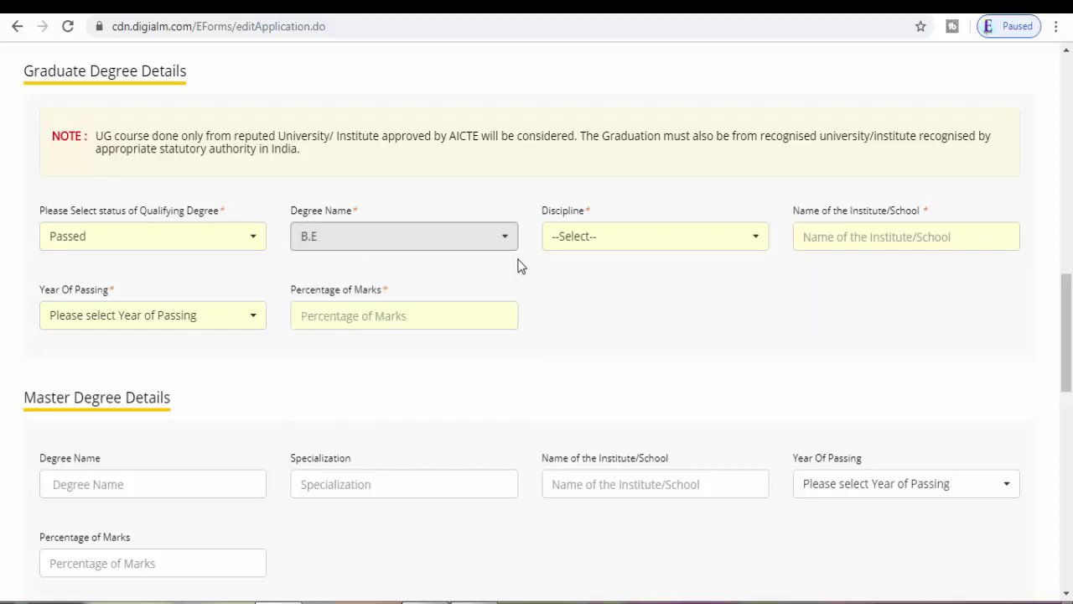
pyautogui.click(596, 242)
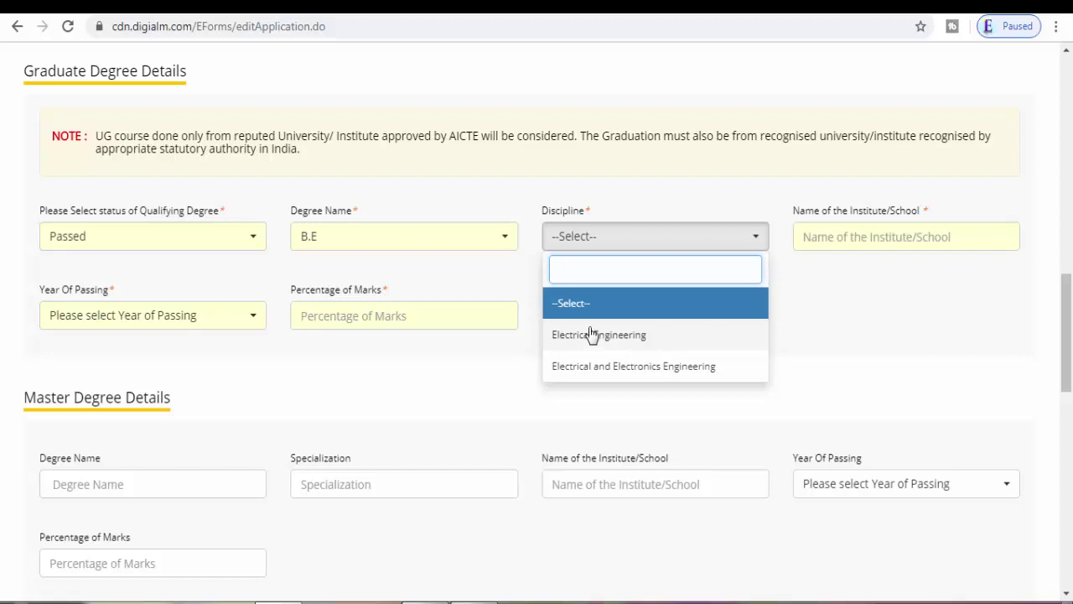
pyautogui.click(592, 335)
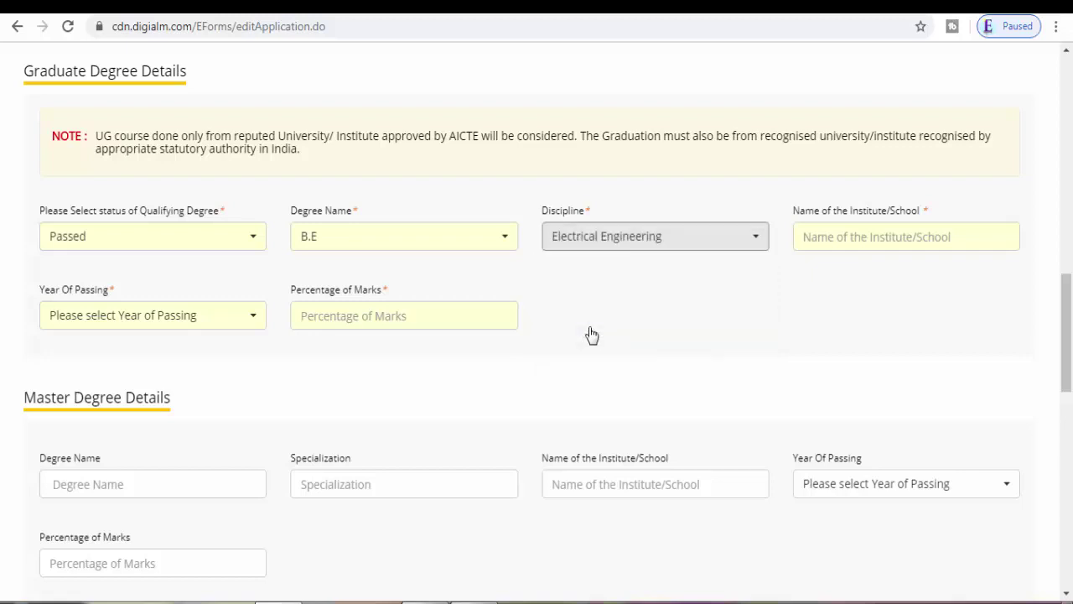
# Step: Enter institute 'janta' and 85 percentage of marks, leaving Year Of Passing unset
pyautogui.click(854, 237)
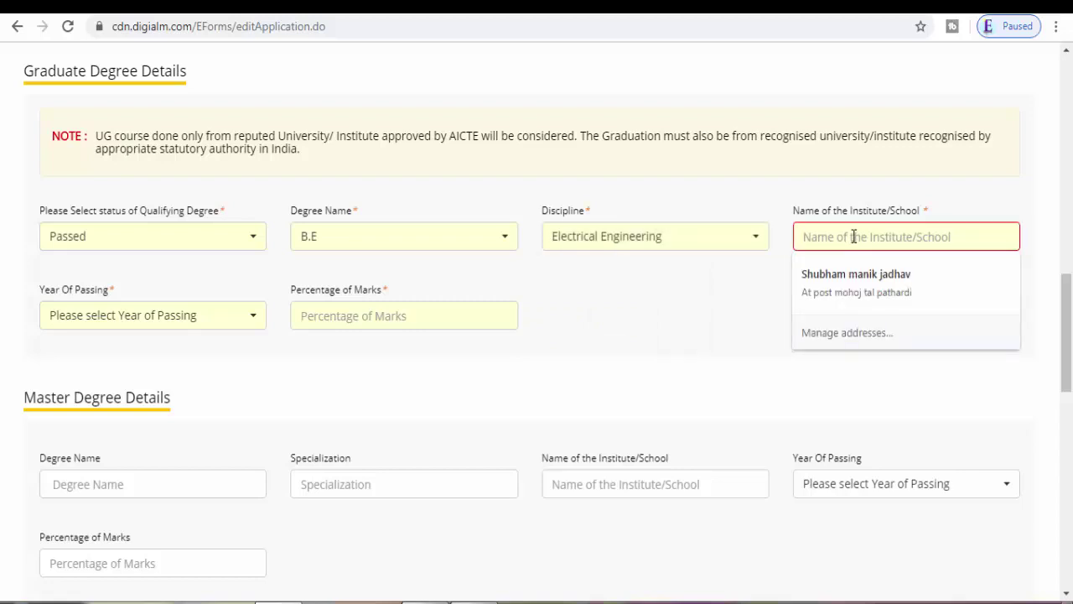
pyautogui.write('janta')
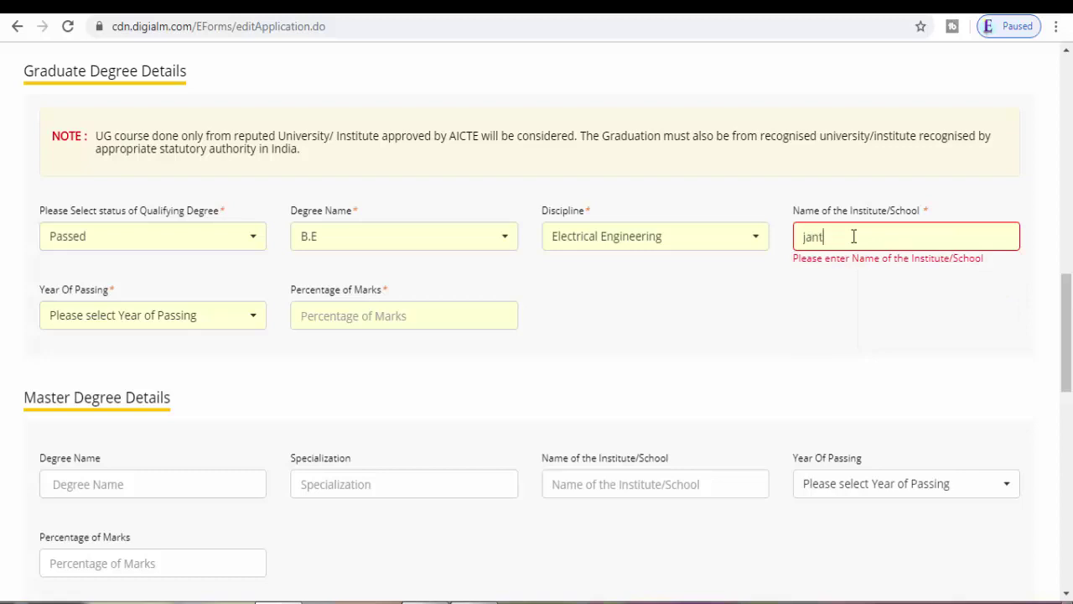
pyautogui.click(156, 315)
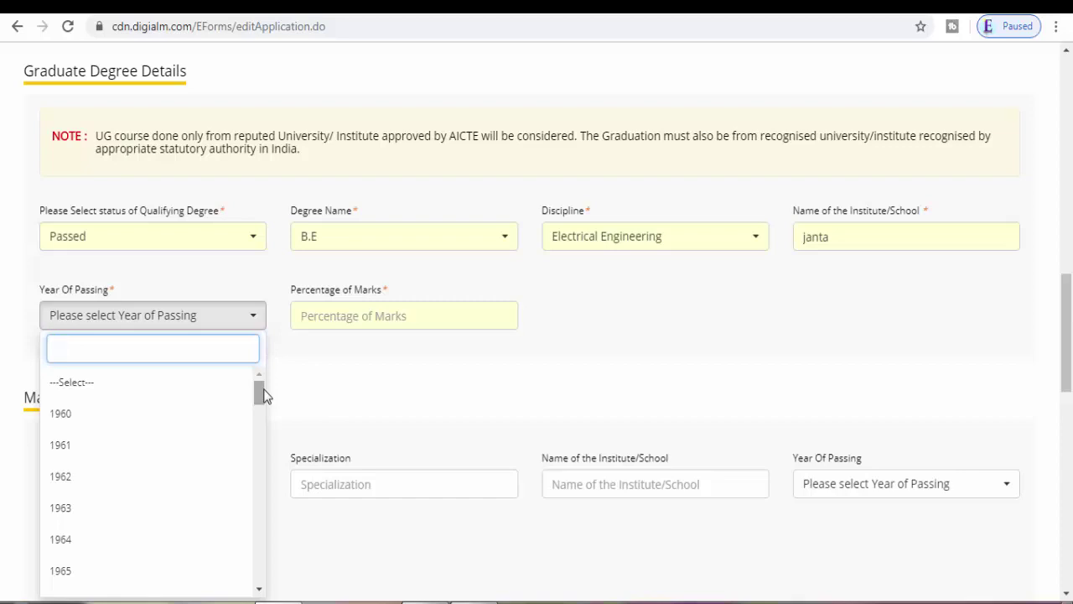
pyautogui.click(356, 382)
pyautogui.click(354, 320)
pyautogui.write('85')
pyautogui.click(491, 407)
pyautogui.moveTo(1071, 333); pyautogui.dragTo(1071, 393)
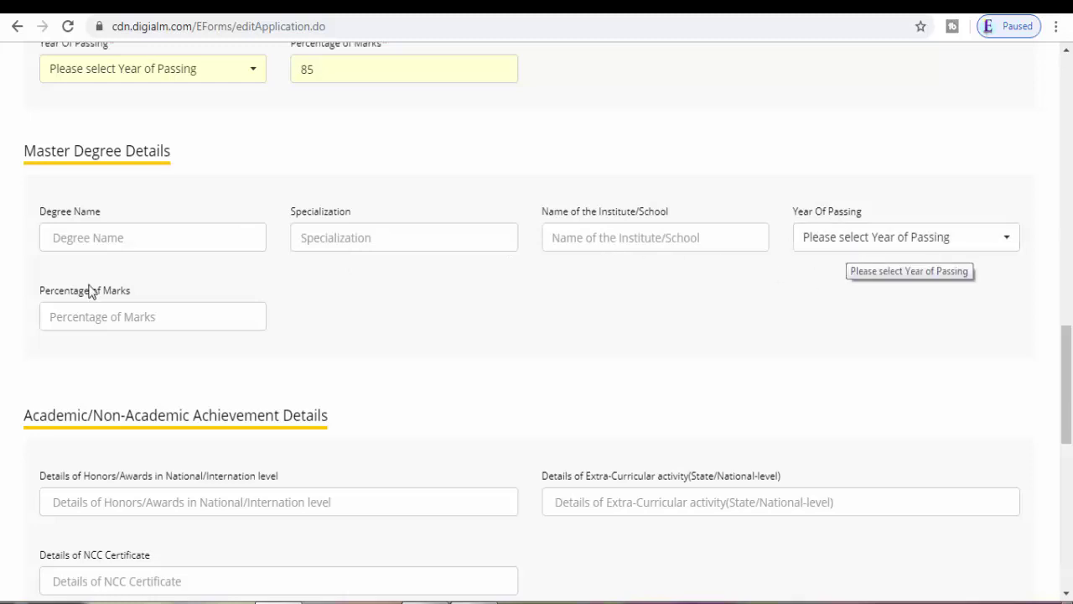
# Step: Scroll past Master Degree and Achievement Details to the Previous Work Experience Details table
pyautogui.moveTo(1066, 384); pyautogui.dragTo(1069, 433)
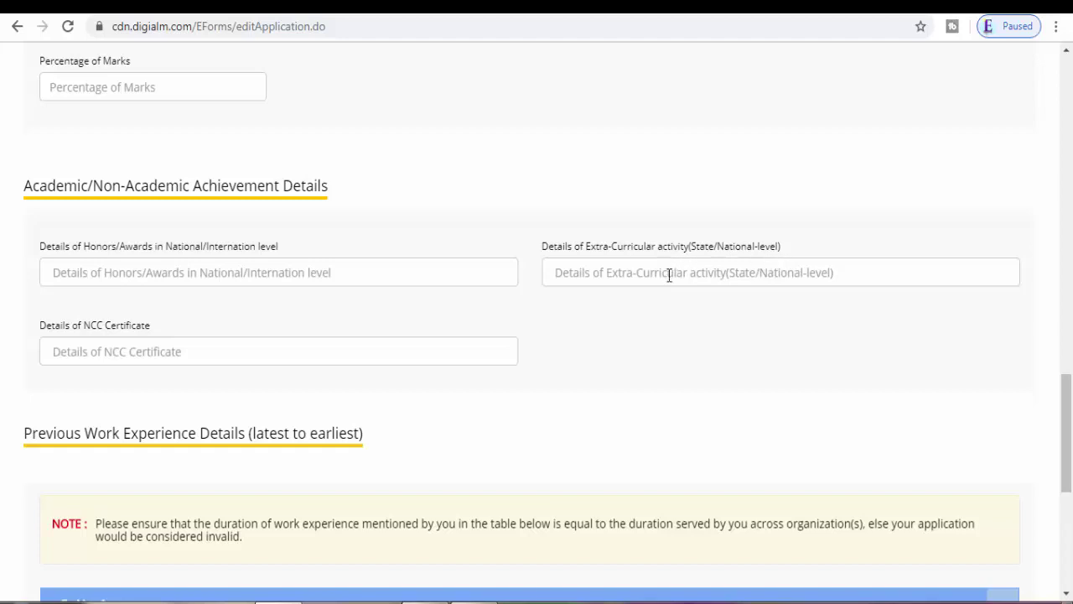
pyautogui.moveTo(1070, 466); pyautogui.dragTo(1070, 541)
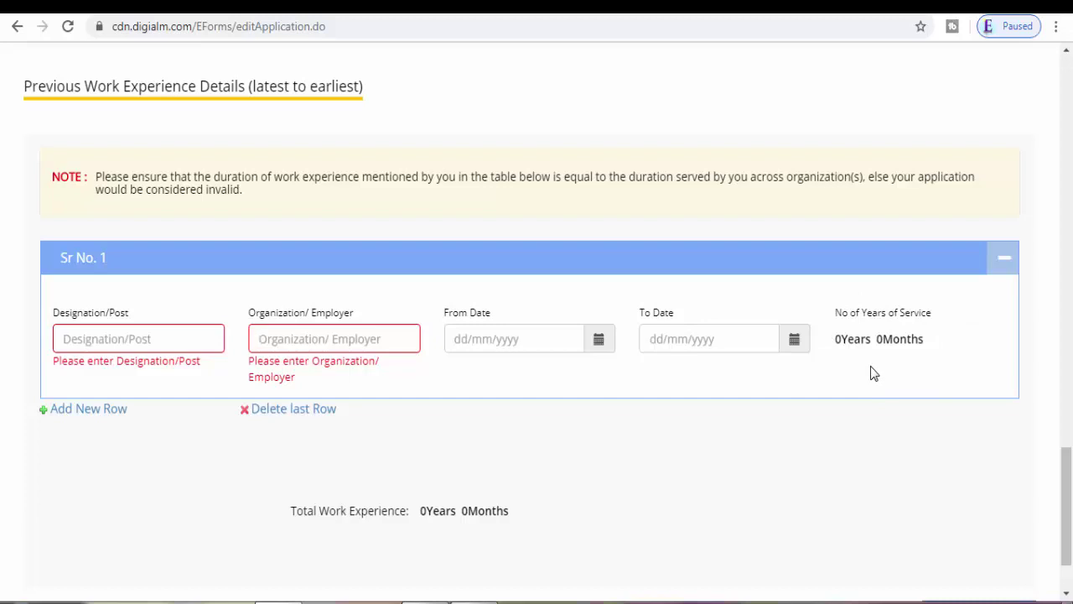
# Step: Leave work experience row 1 blank, collapsing and re-expanding it, and scroll to the page bottom
pyautogui.click(1008, 262)
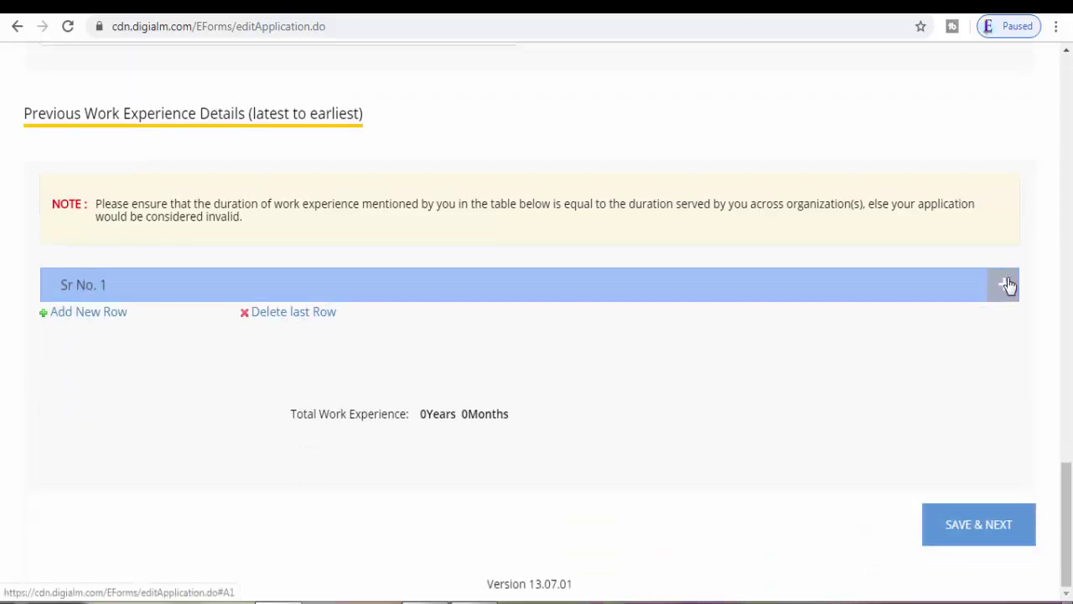
pyautogui.click(1006, 285)
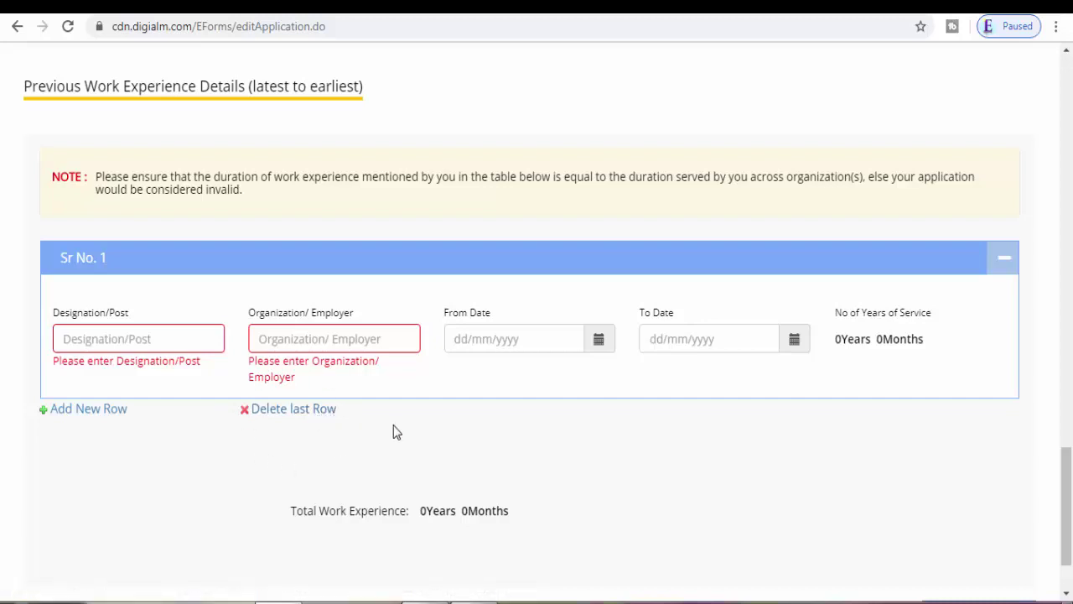
pyautogui.moveTo(1069, 537); pyautogui.dragTo(1070, 577)
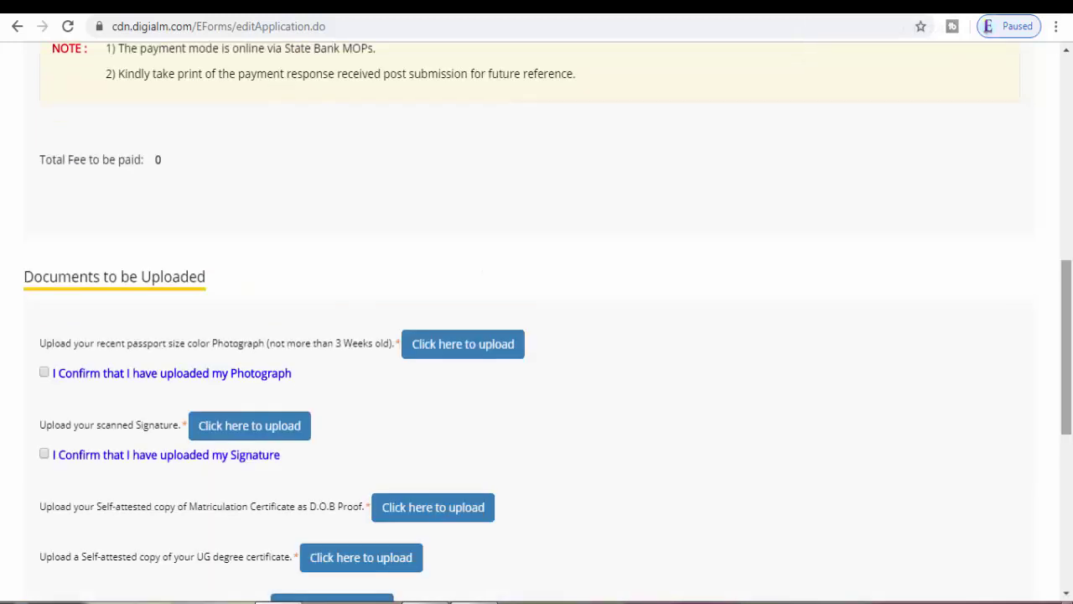
pyautogui.moveTo(1068, 299); pyautogui.dragTo(1070, 225)
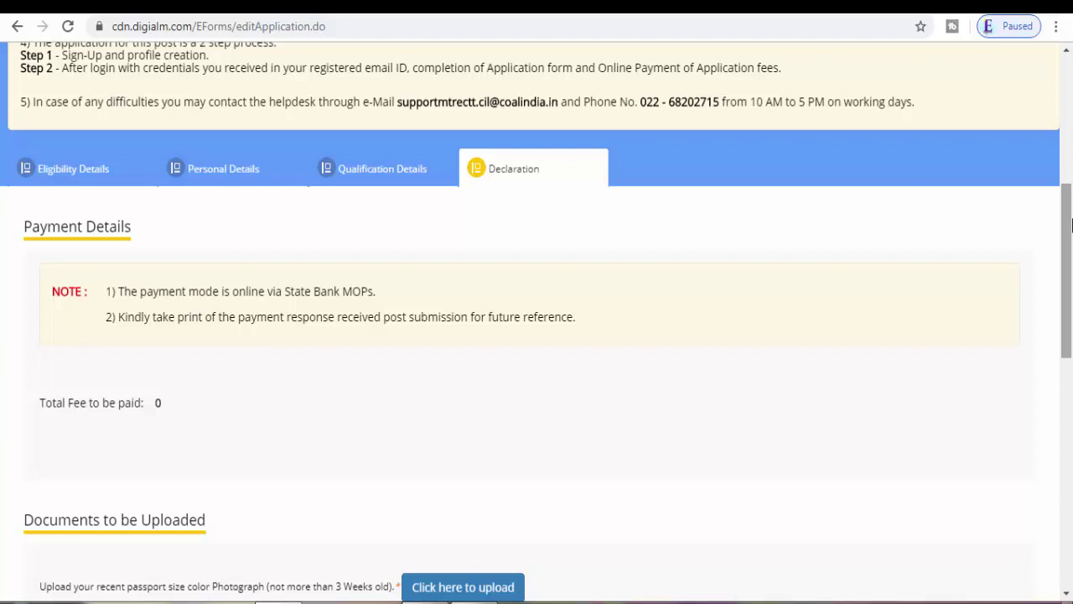
pyautogui.moveTo(1071, 224)
pyautogui.mouseDown()
pyautogui.moveTo(1070, 173)
pyautogui.moveTo(1070, 342)
pyautogui.mouseUp()
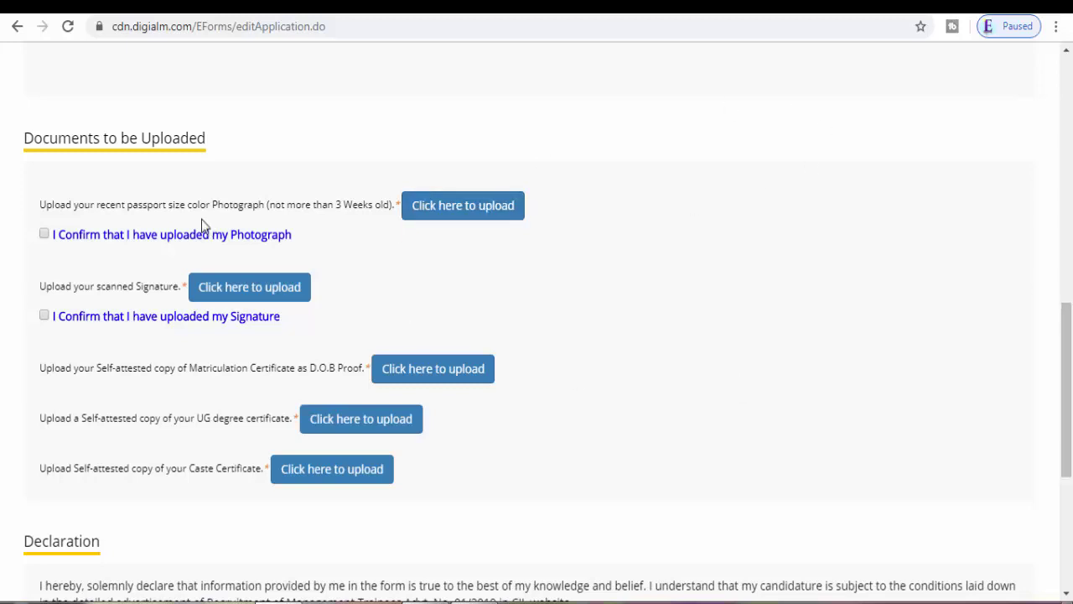
# Step: Upload the photograph pho dummy.jpg and tick 'I Confirm that I have uploaded my Photograph'
pyautogui.click(468, 208)
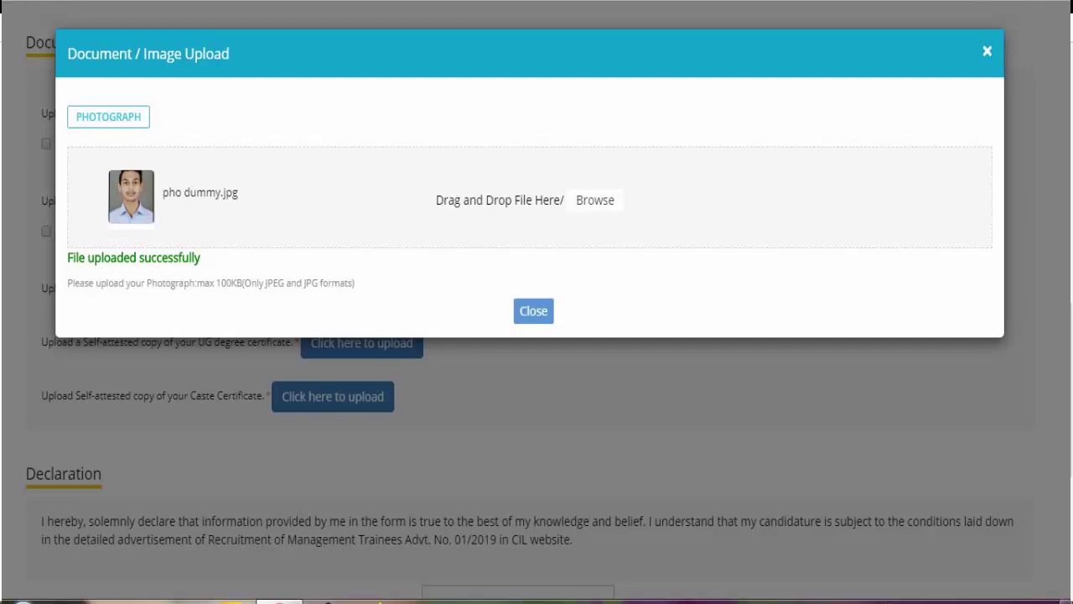
pyautogui.click(533, 311)
pyautogui.click(46, 143)
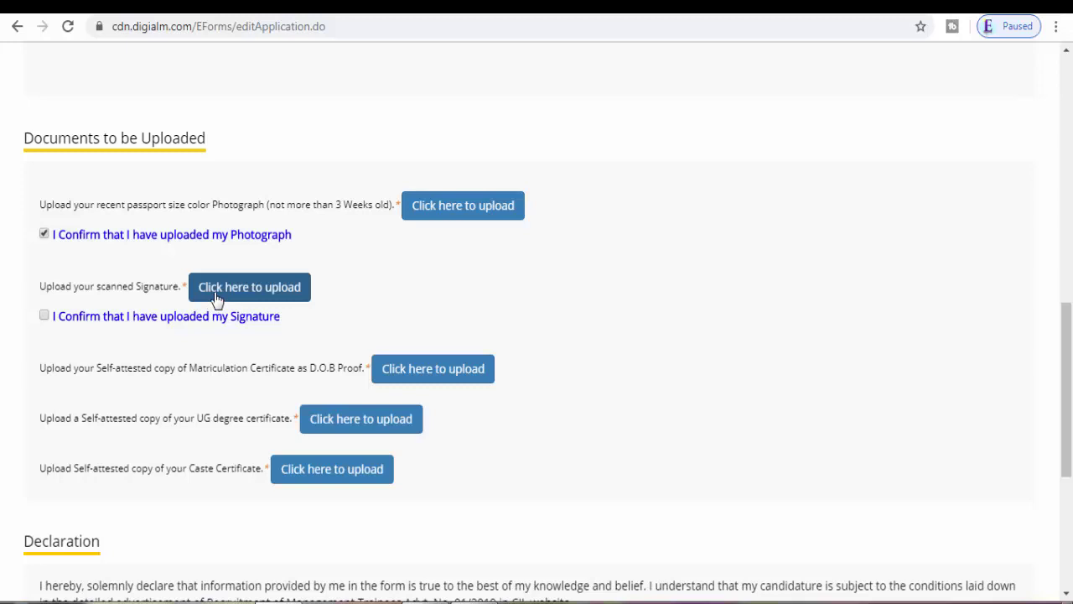
# Step: Tick 'I Confirm that I have uploaded my Signature'
pyautogui.click(44, 317)
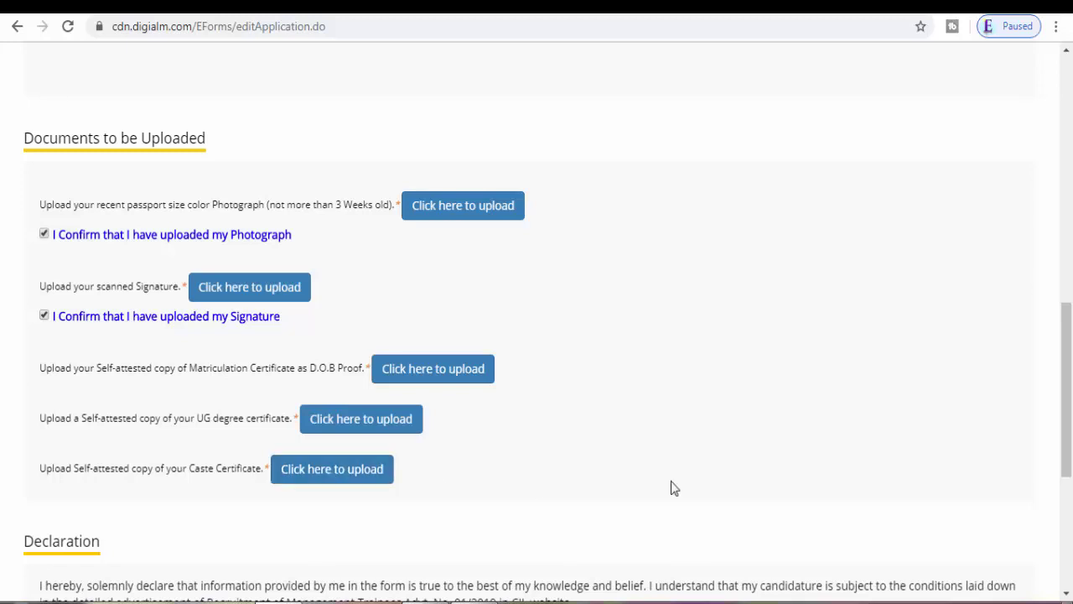
pyautogui.scroll(-1, 1069, 461)
# Step: Tick I Agree on the declaration and enter the displayed captcha text into its box
pyautogui.moveTo(1070, 461); pyautogui.dragTo(1070, 553)
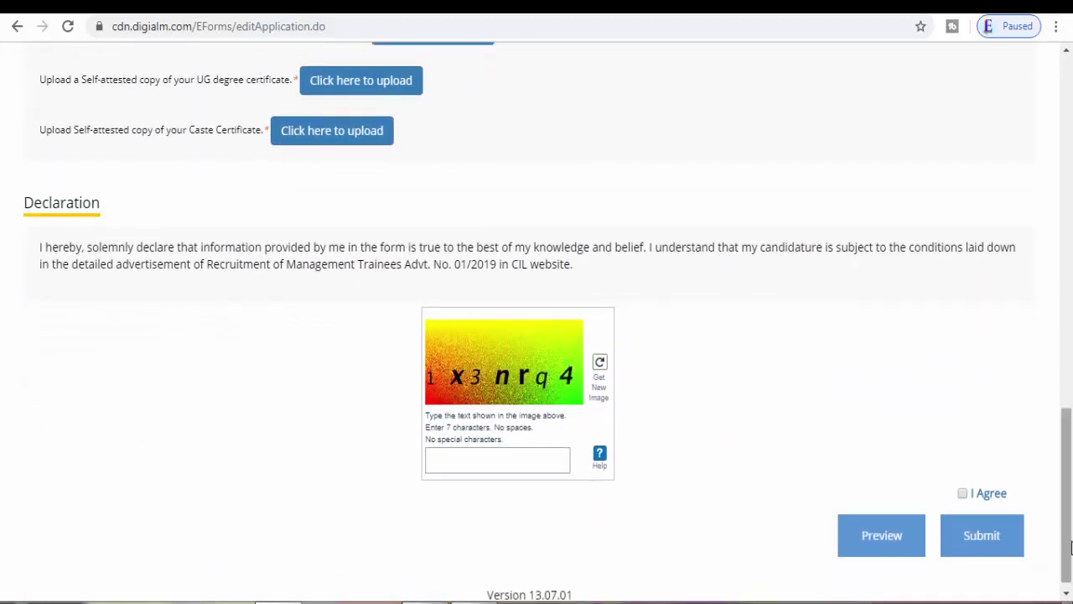
pyautogui.click(963, 495)
pyautogui.click(475, 469)
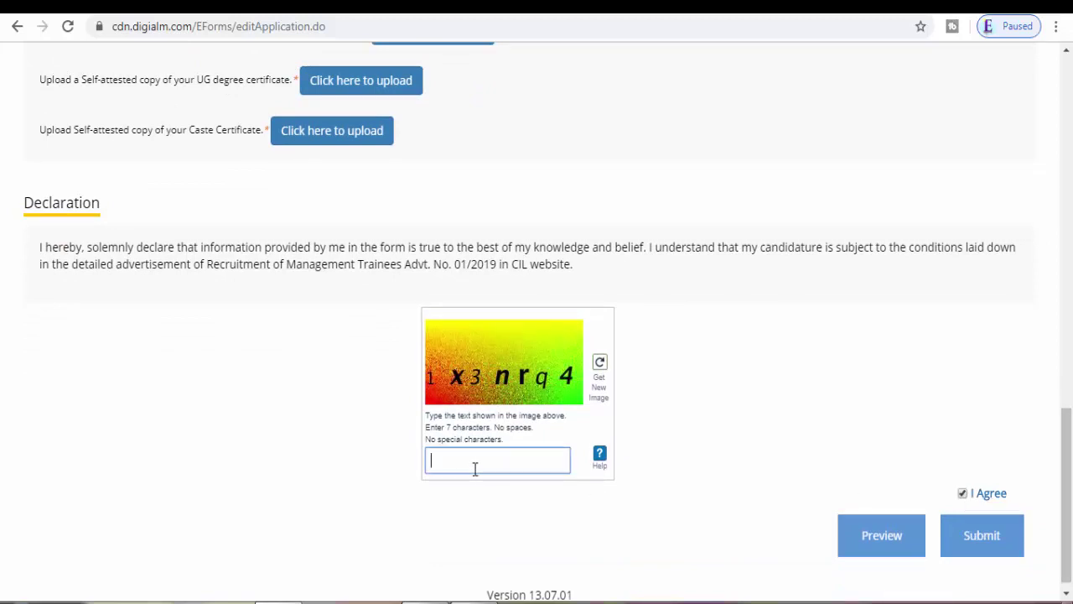
pyautogui.write('1x3nrq4')
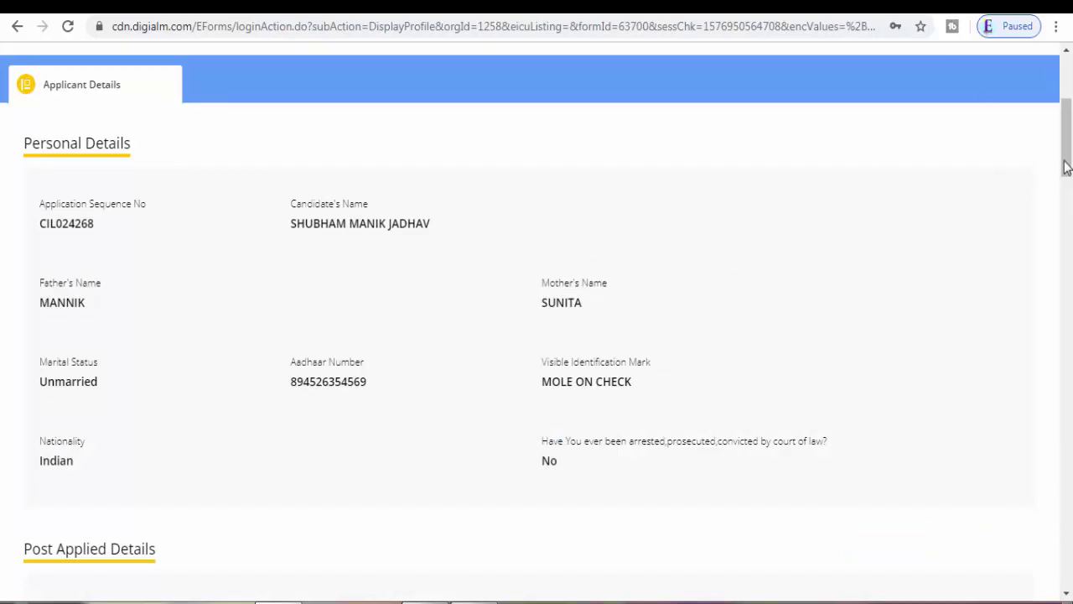
pyautogui.scroll(4, 1071, 159)
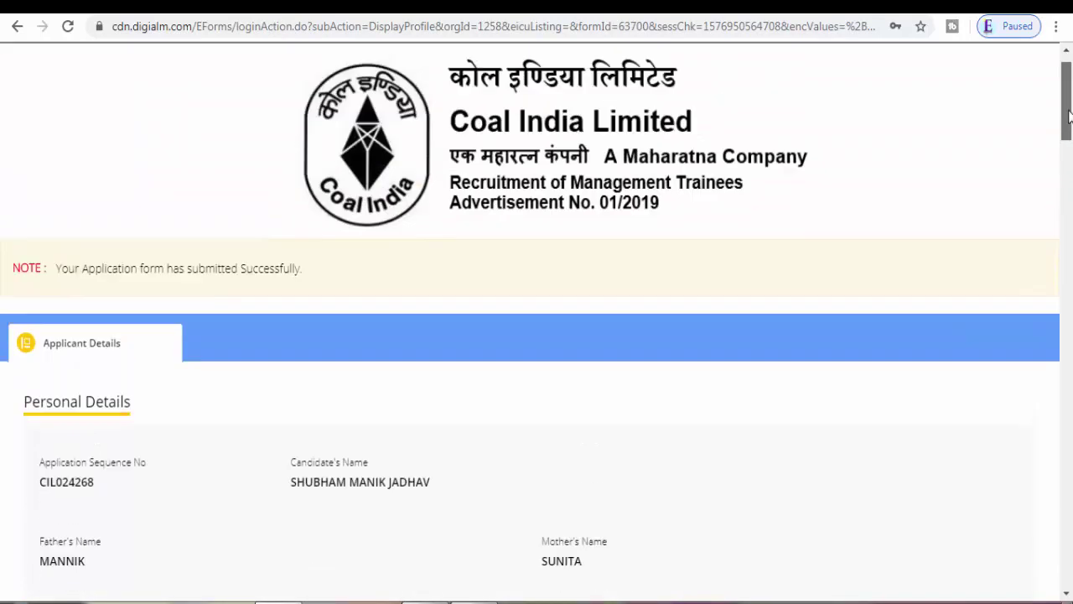